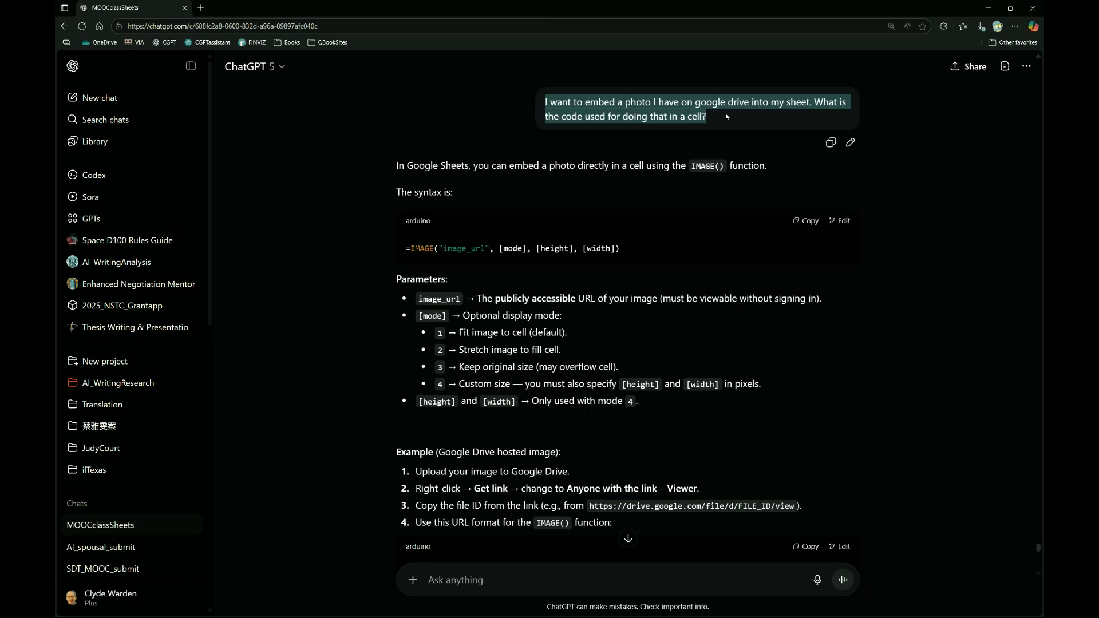
# Read the ChatGPT answer on the IMAGE() function, covering its syntax, display modes and the Google Drive example formulas.
pyautogui.click(649, 168)
pyautogui.click(626, 176)
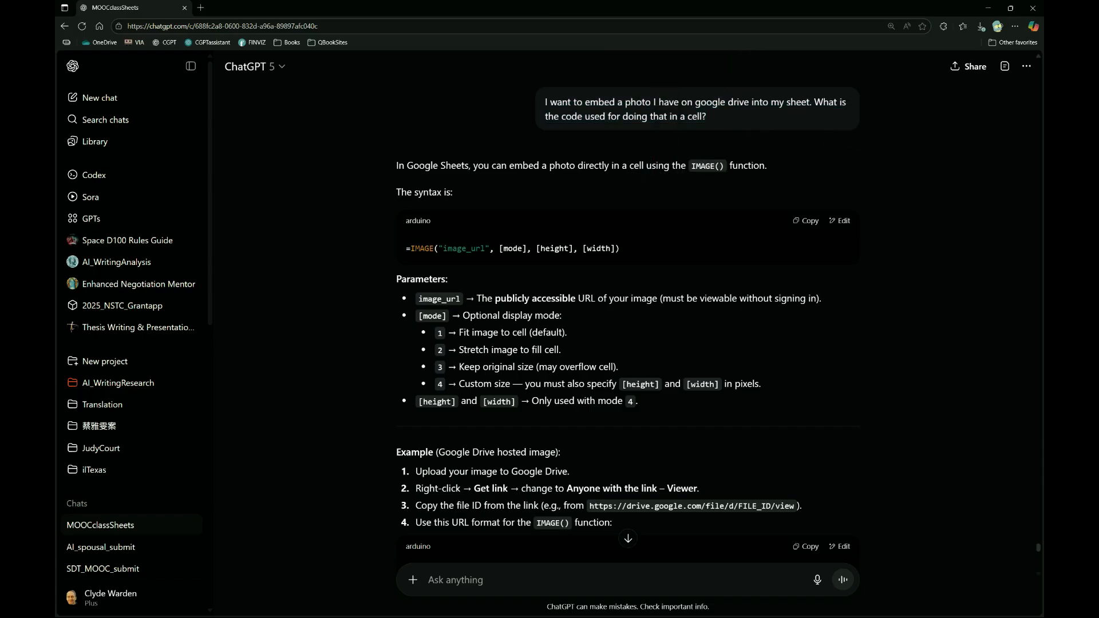
pyautogui.moveTo(731, 168); pyautogui.dragTo(686, 168)
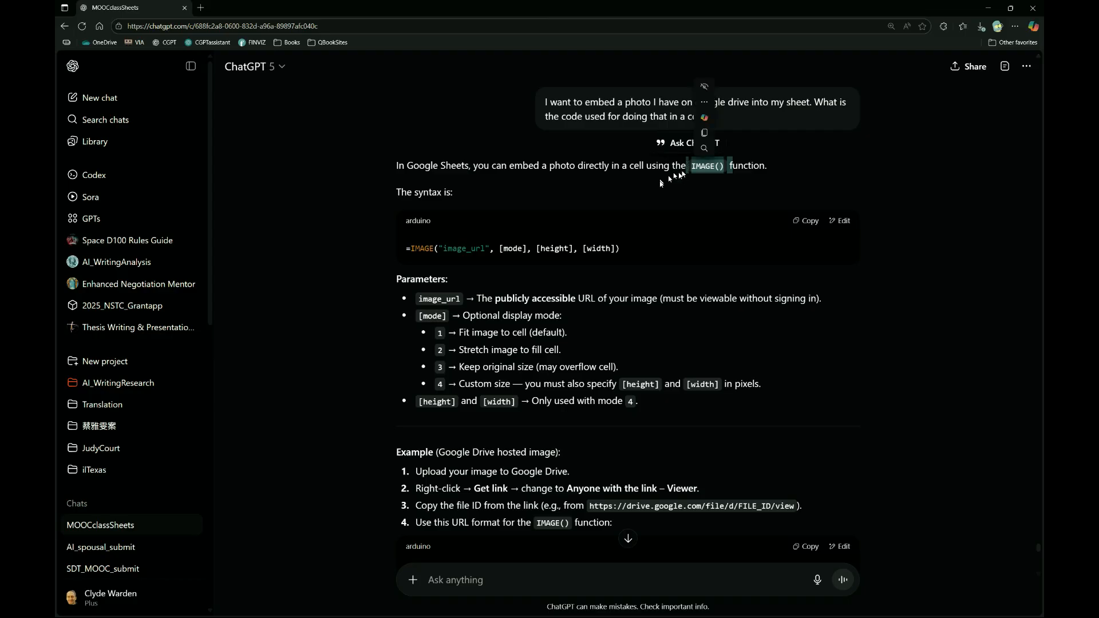
pyautogui.click(473, 231)
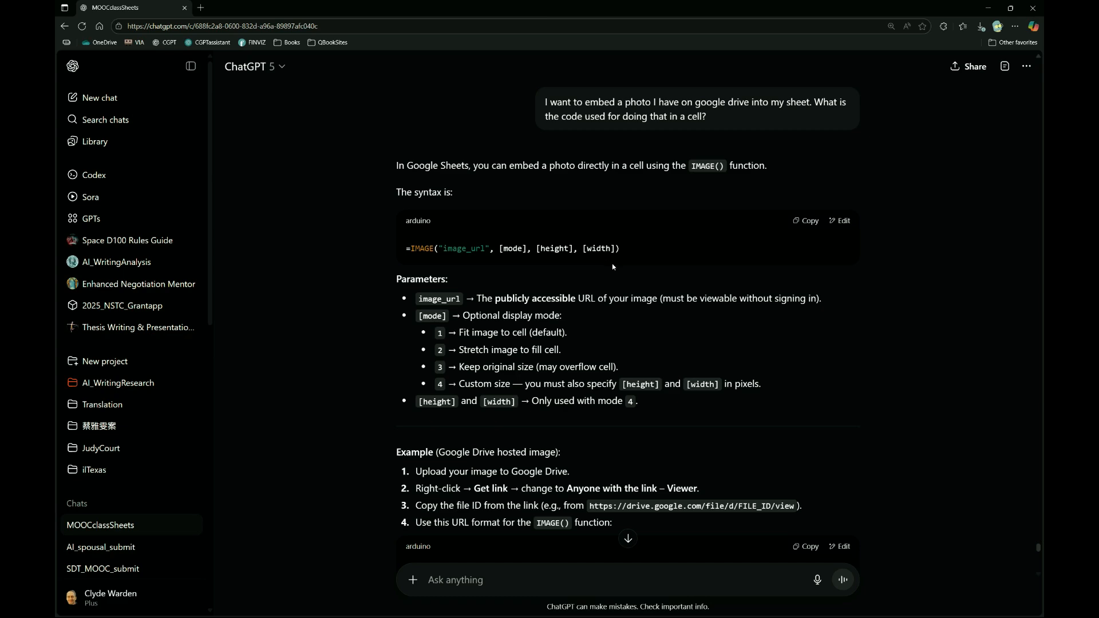
pyautogui.scroll(-2, 612, 263)
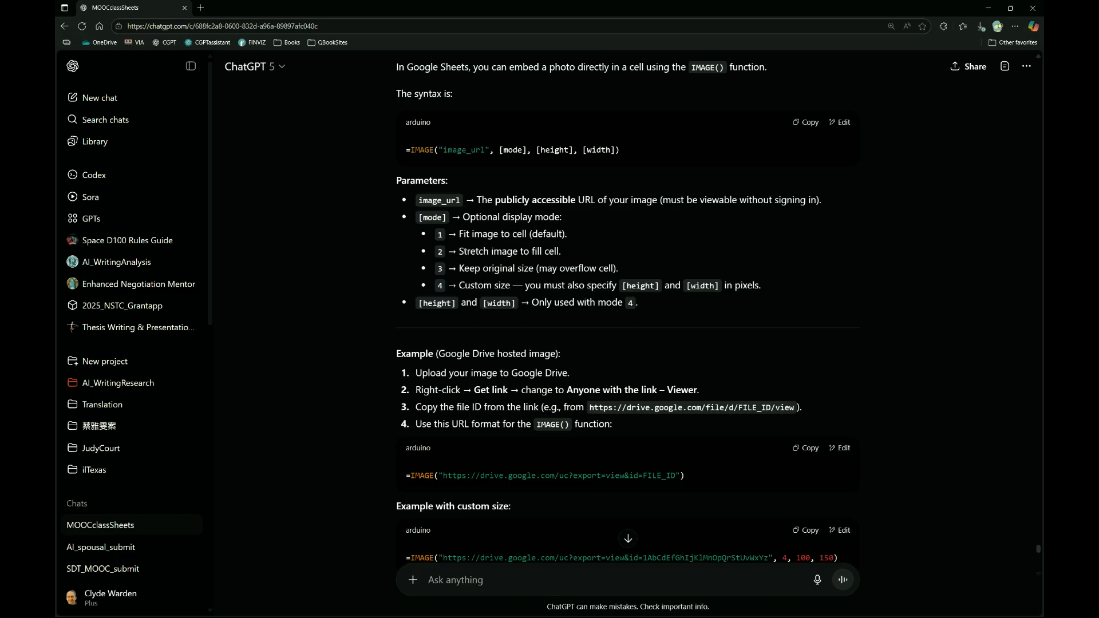
pyautogui.moveTo(464, 252); pyautogui.dragTo(573, 252)
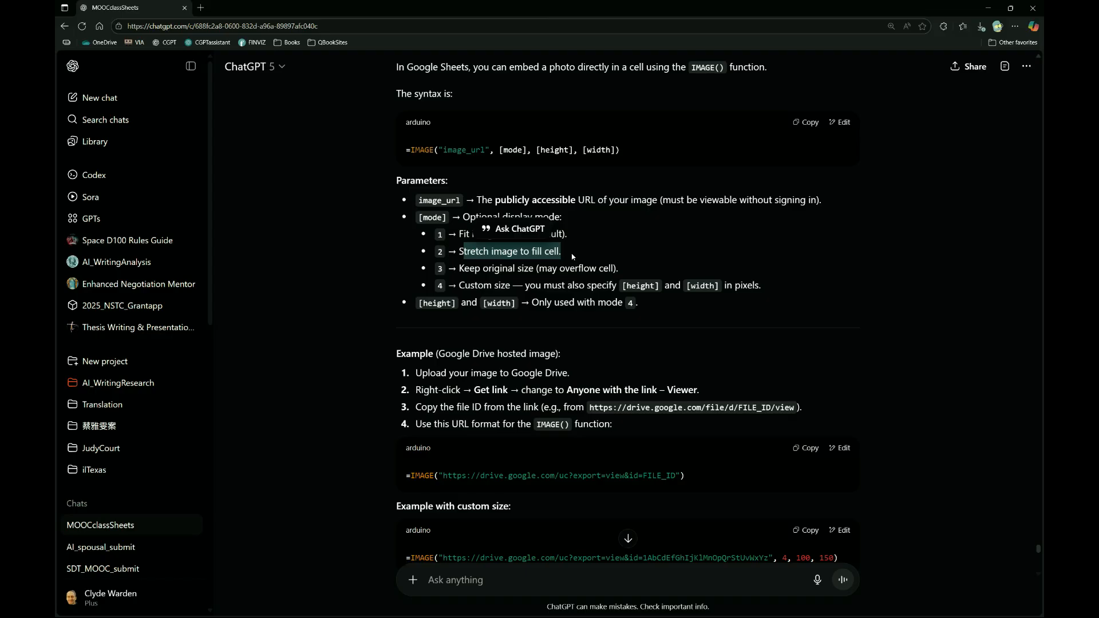
pyautogui.click(572, 257)
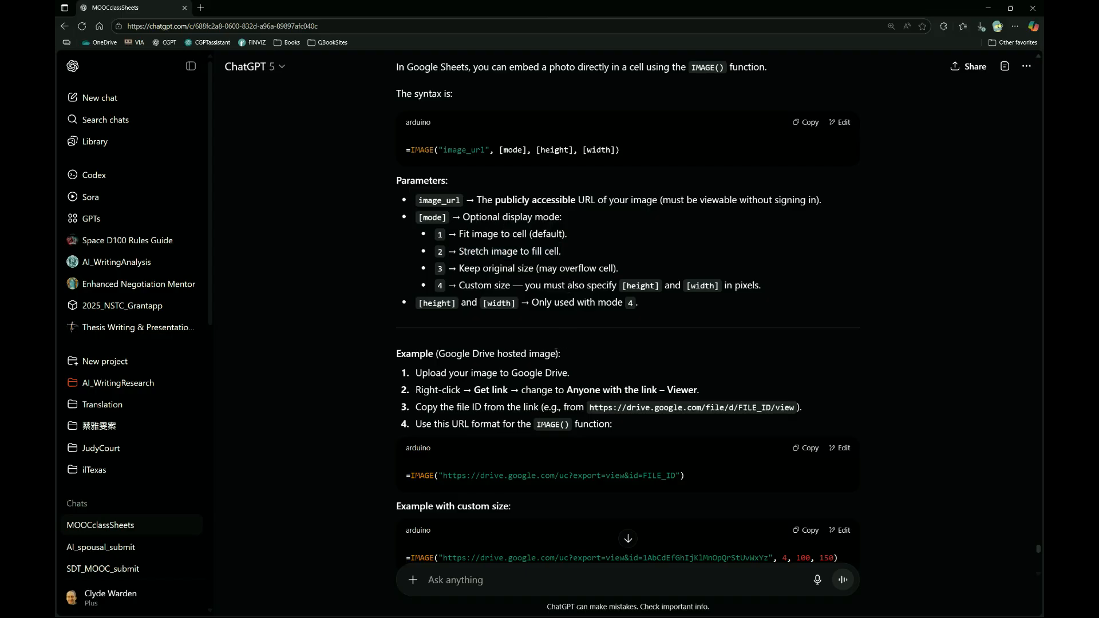
pyautogui.scroll(-4, 555, 353)
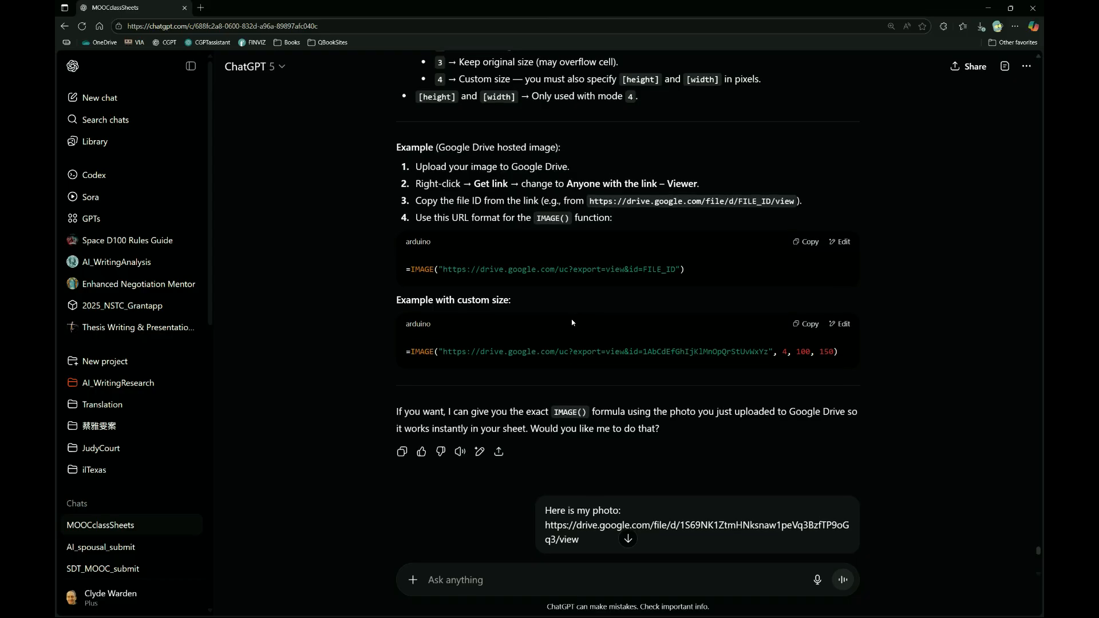
pyautogui.scroll(-4, 571, 322)
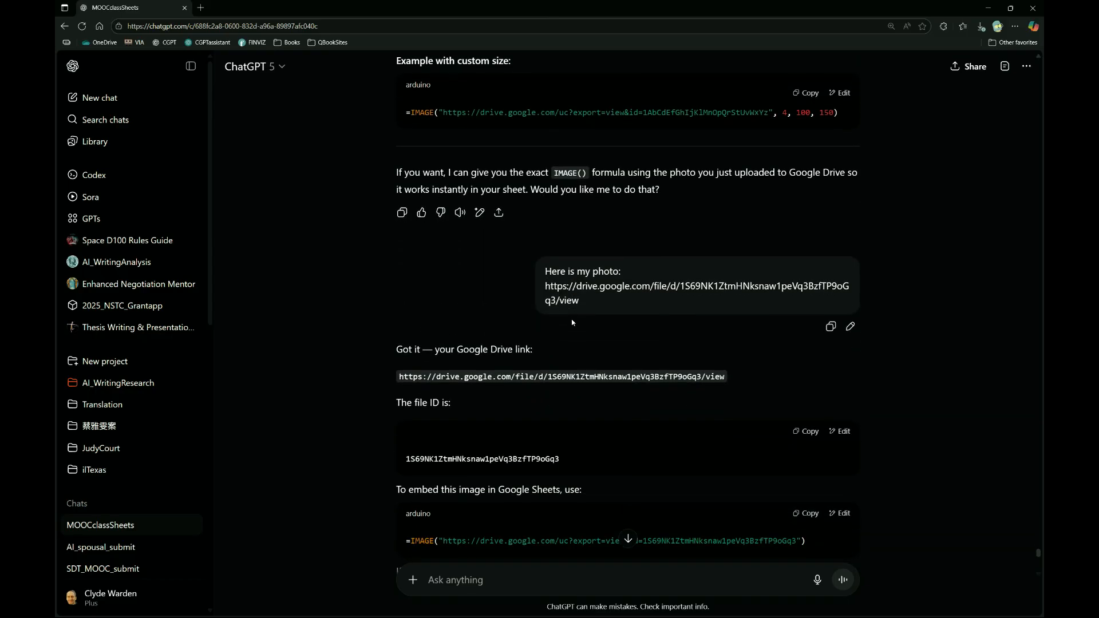
# Review the follow-up exchange on the Drive photo link, including the file ID, the basic and custom-size IMAGE formulas and the sharing requirement.
pyautogui.moveTo(546, 272); pyautogui.dragTo(603, 312)
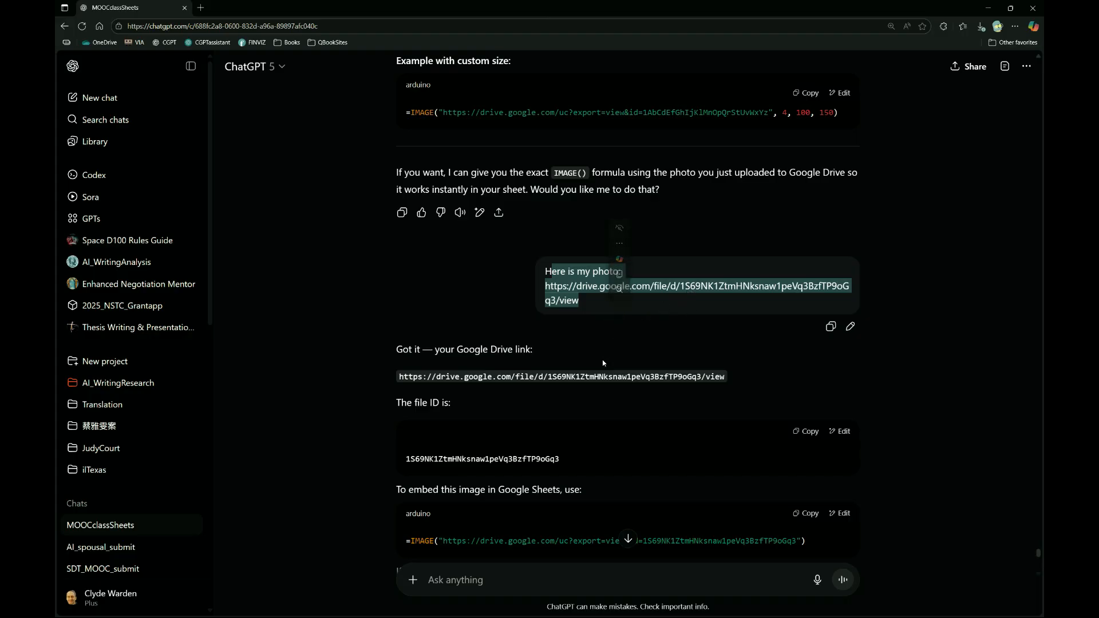
pyautogui.scroll(-3, 602, 359)
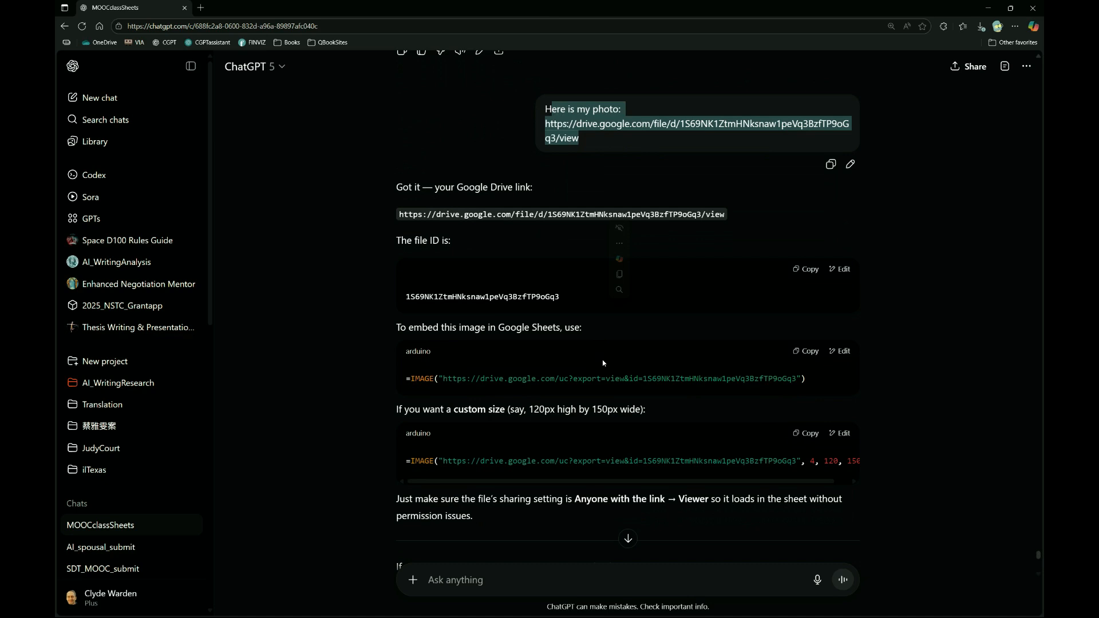
pyautogui.doubleClick(467, 297)
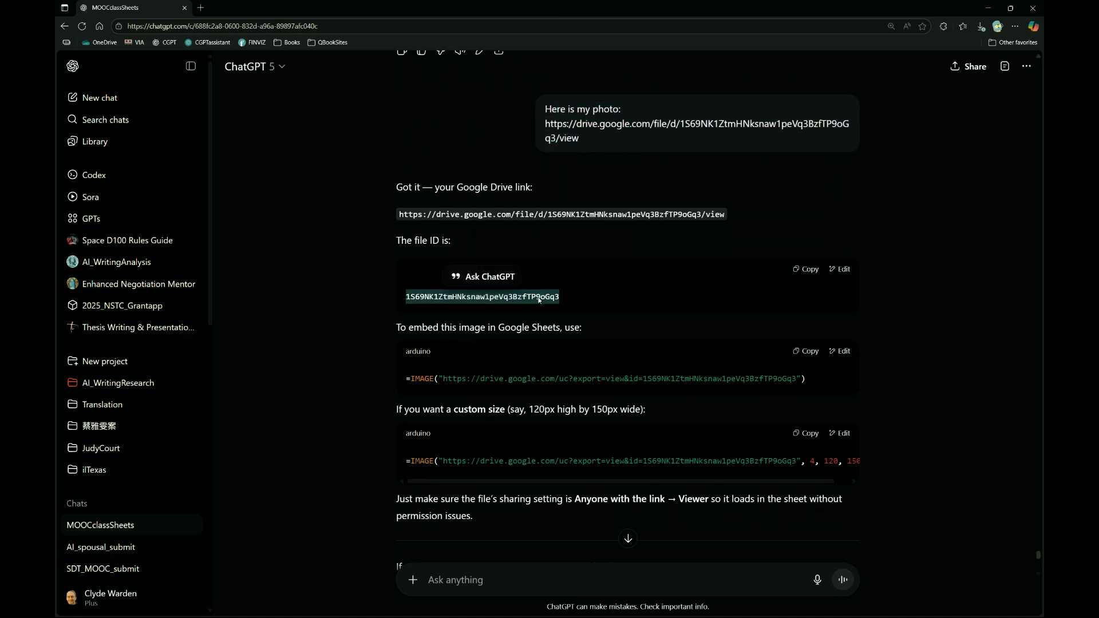
pyautogui.moveTo(395, 241); pyautogui.dragTo(469, 241)
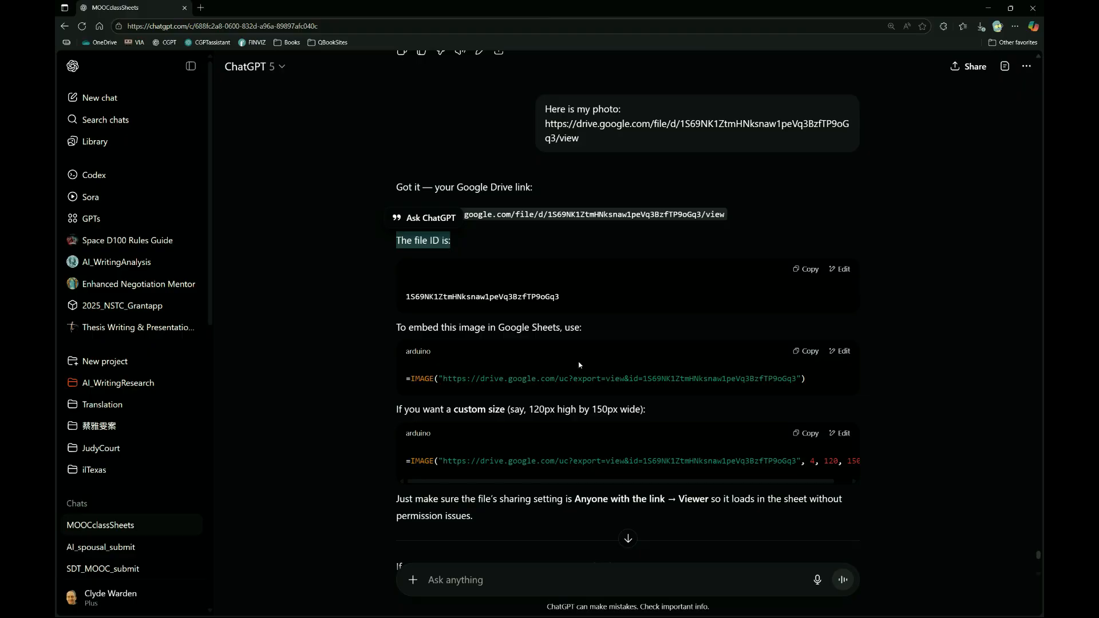
pyautogui.scroll(-2, 578, 365)
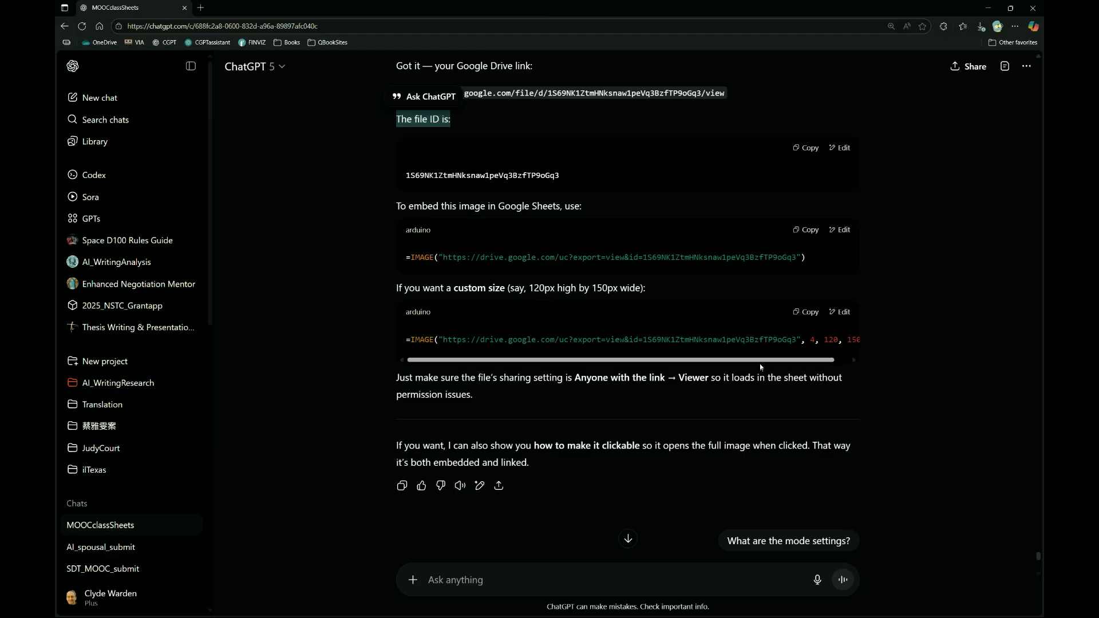
pyautogui.moveTo(762, 366); pyautogui.dragTo(814, 366)
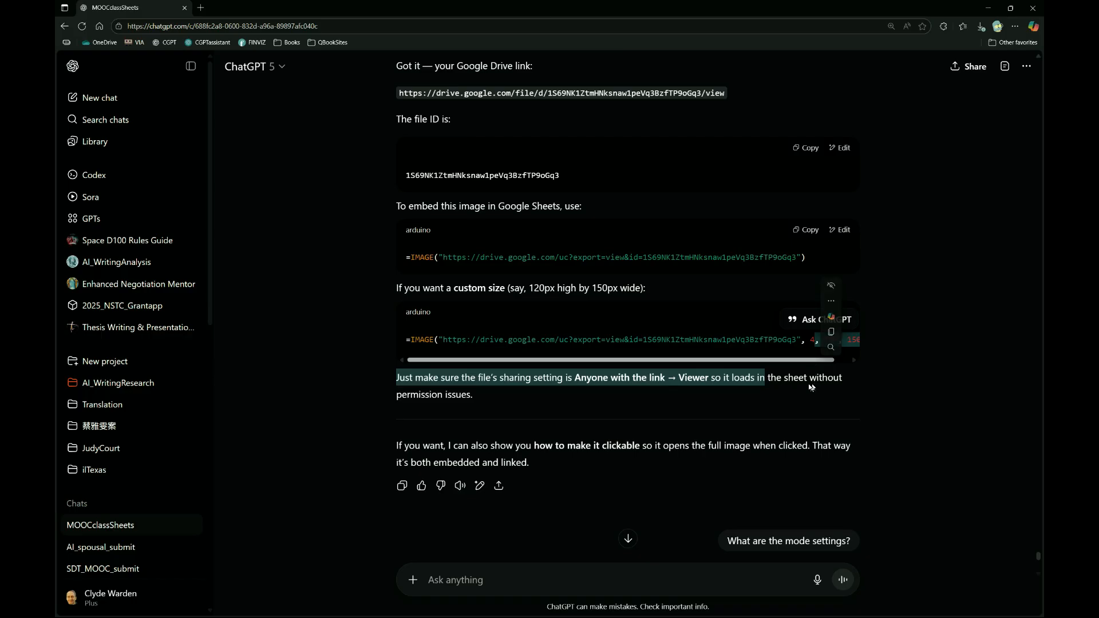
pyautogui.click(809, 373)
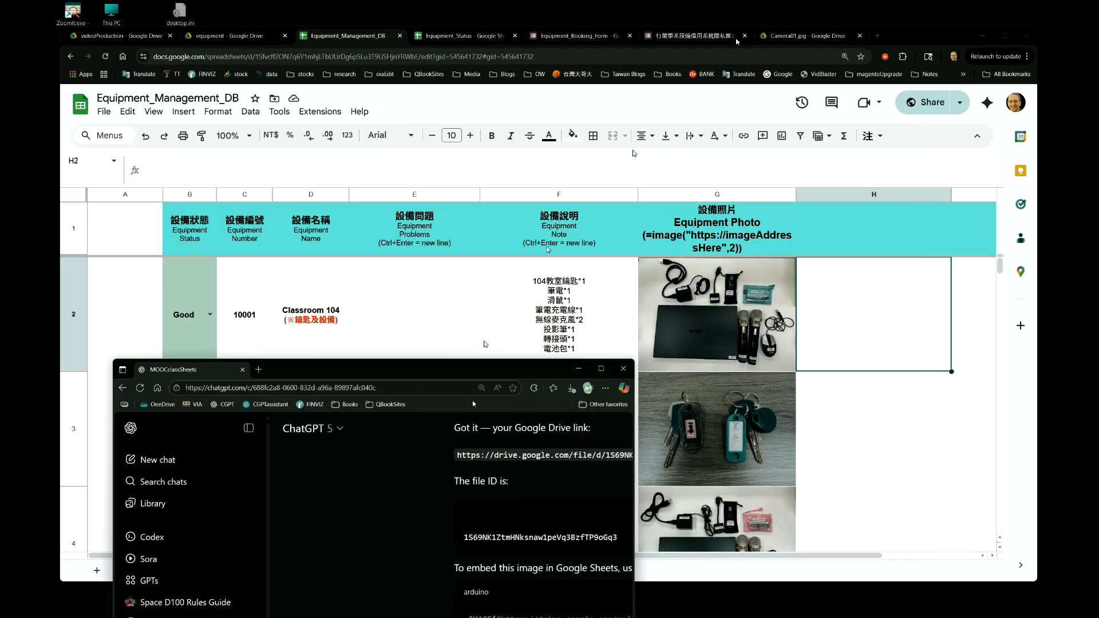
# Switch to the Equipment_Management_DB spreadsheet and examine the function name, URL and file ID in cell G2's IMAGE formula, leaving the formula unedited.
pyautogui.moveTo(473, 401); pyautogui.dragTo(56, 212)
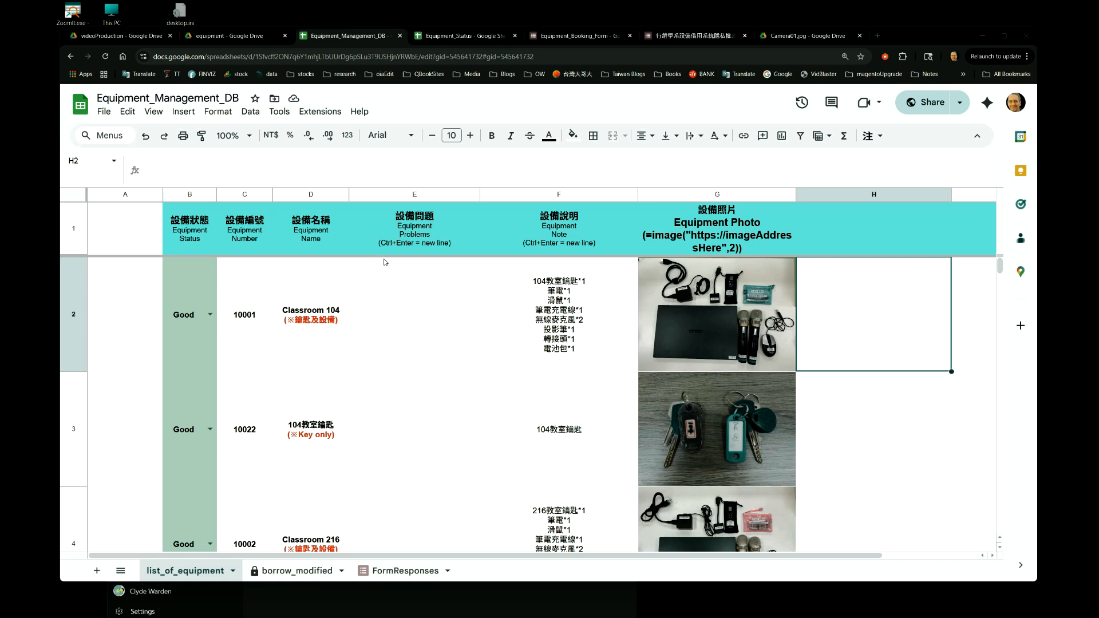
pyautogui.click(709, 320)
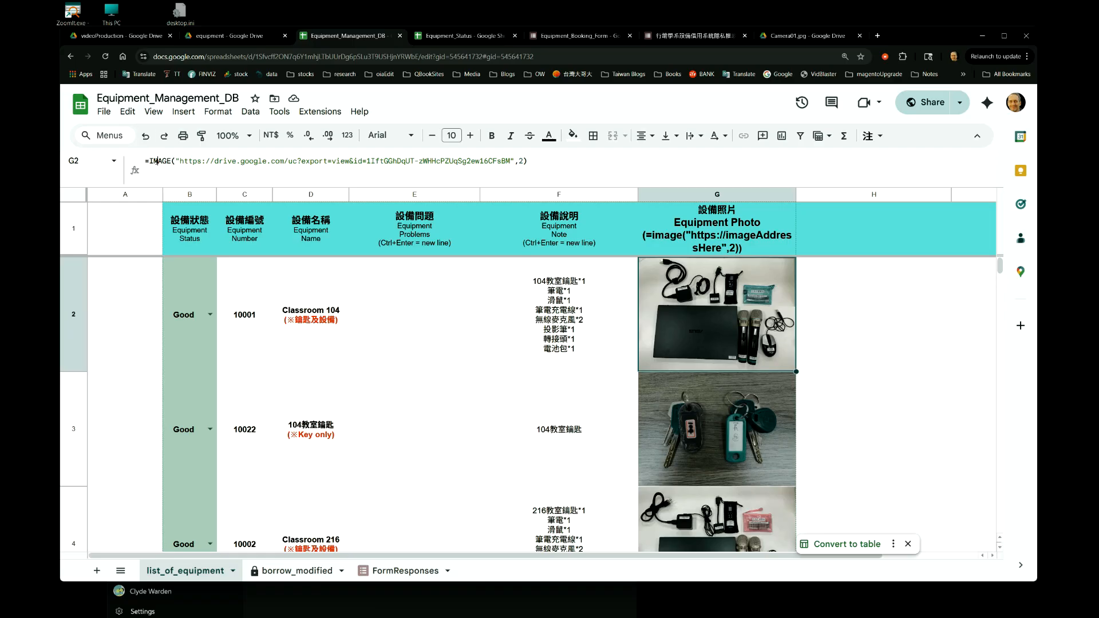
pyautogui.click(157, 161)
pyautogui.doubleClick(157, 161)
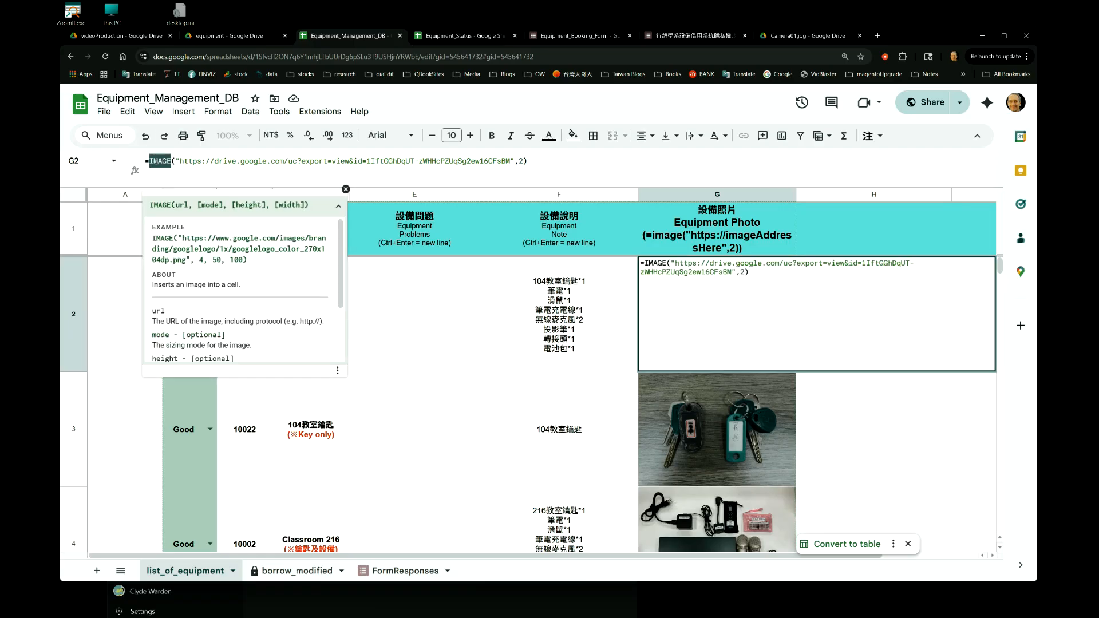
pyautogui.click(384, 161)
pyautogui.doubleClick(385, 161)
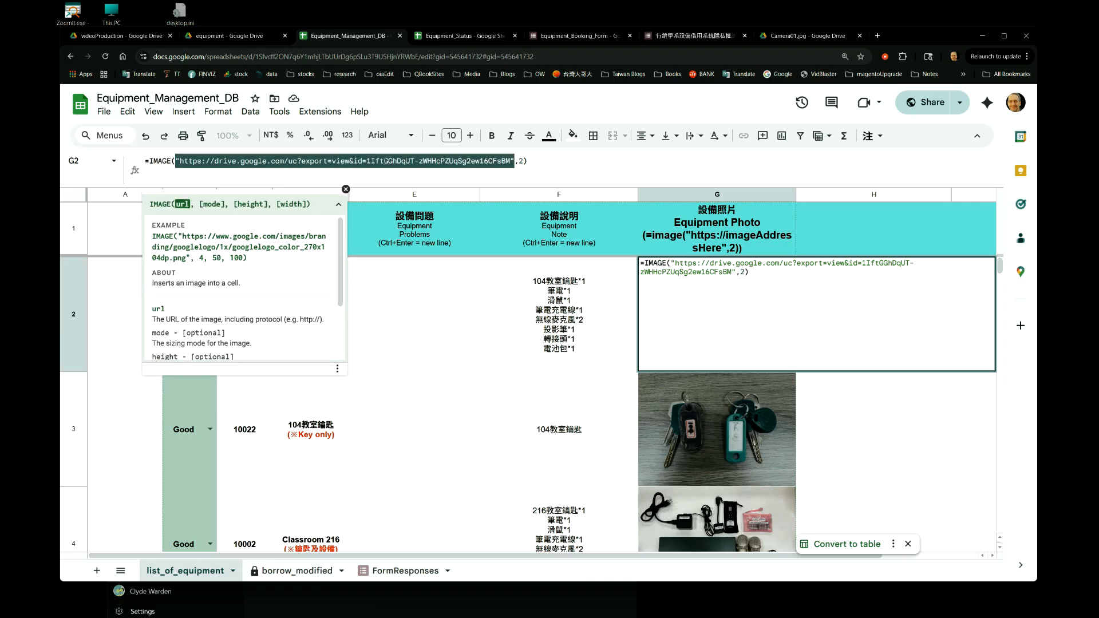
pyautogui.click(385, 161)
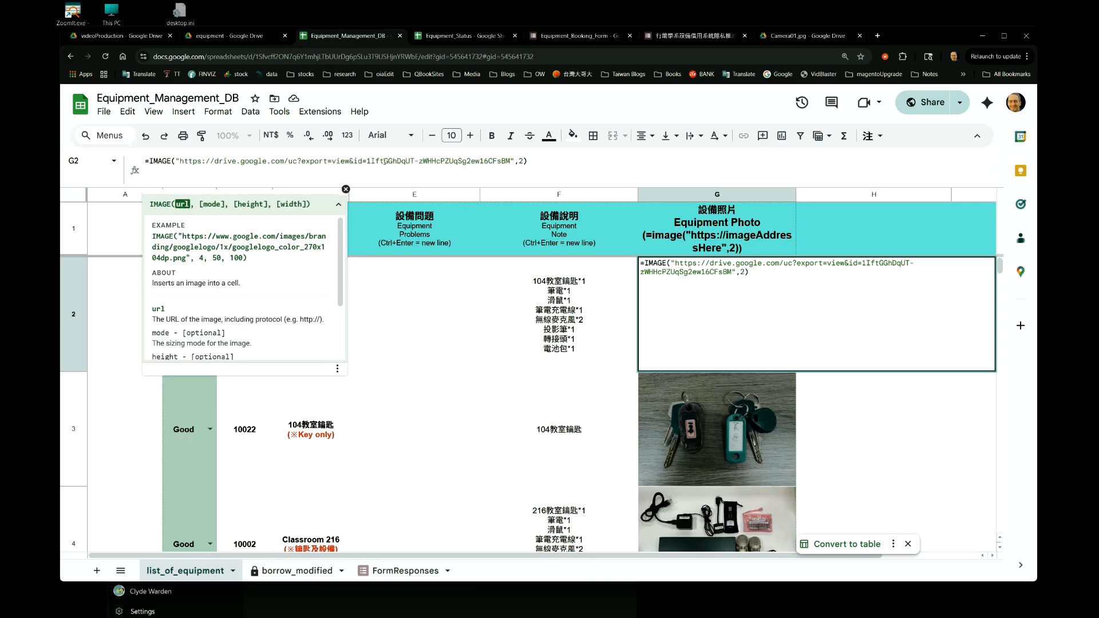
pyautogui.moveTo(366, 161); pyautogui.dragTo(510, 162)
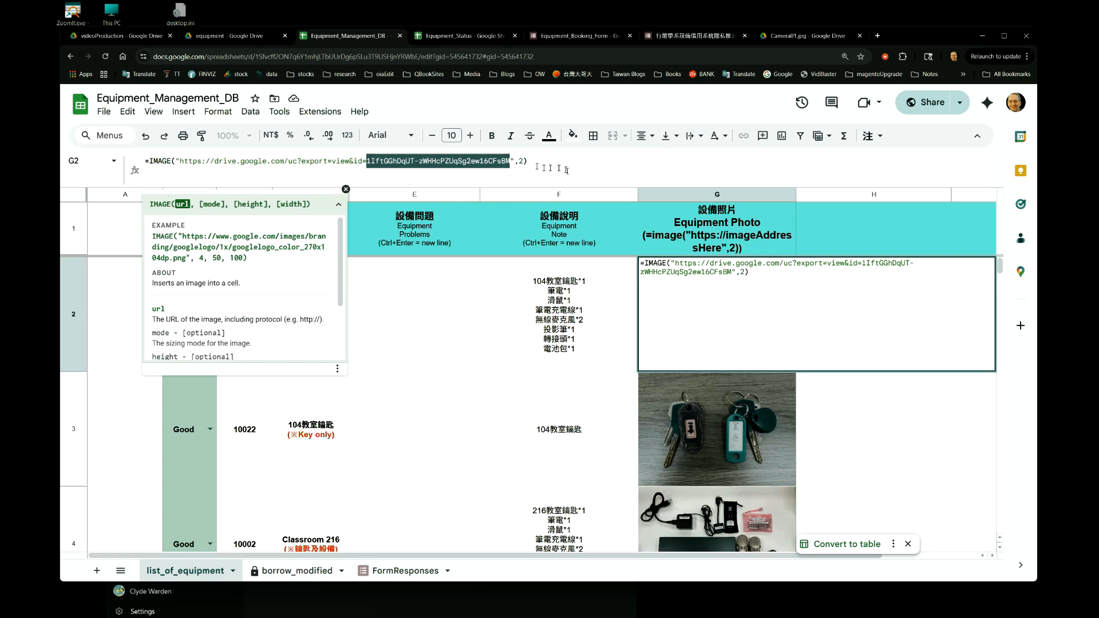
pyautogui.press('Escape')
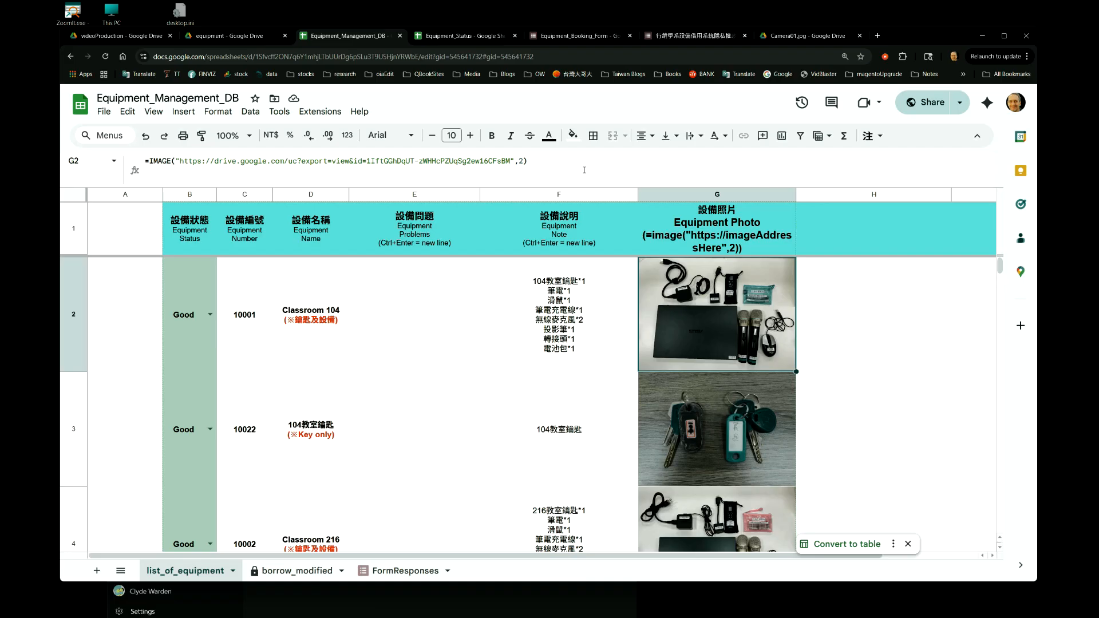
# Select the image URL in G2's formula, view the photo at that address in its own browser tab, and return to the spreadsheet.
pyautogui.doubleClick(351, 161)
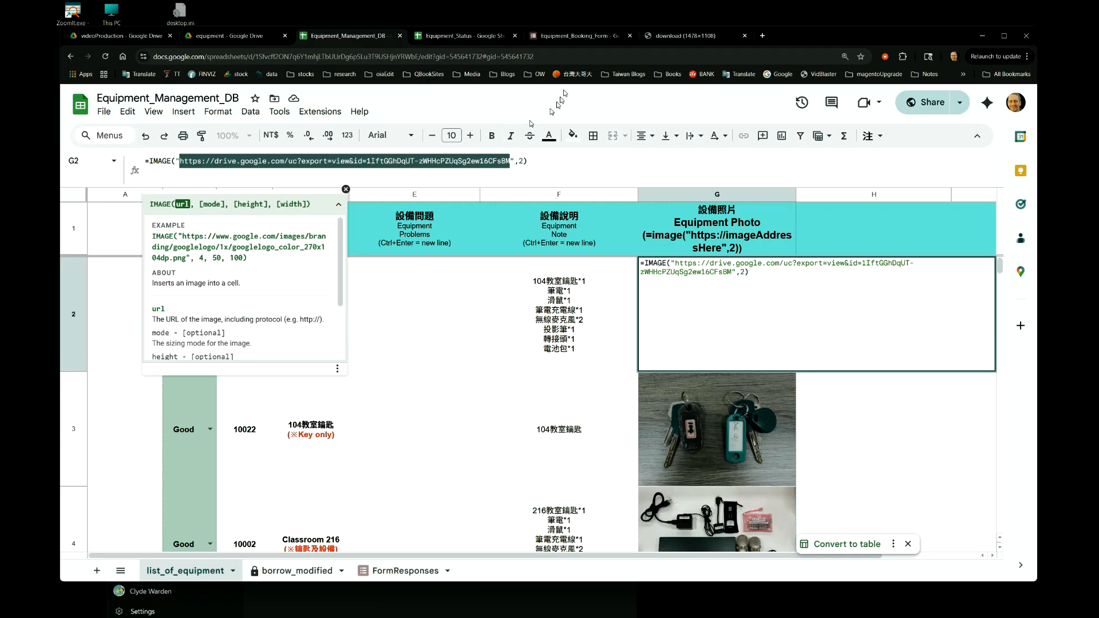
pyautogui.click(667, 40)
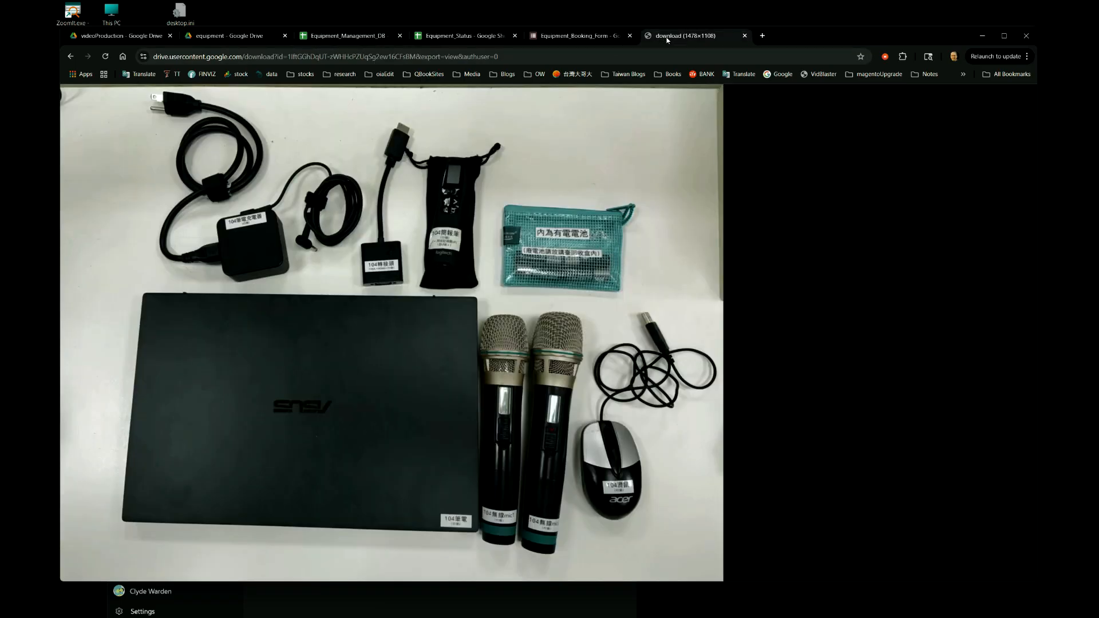
pyautogui.click(516, 59)
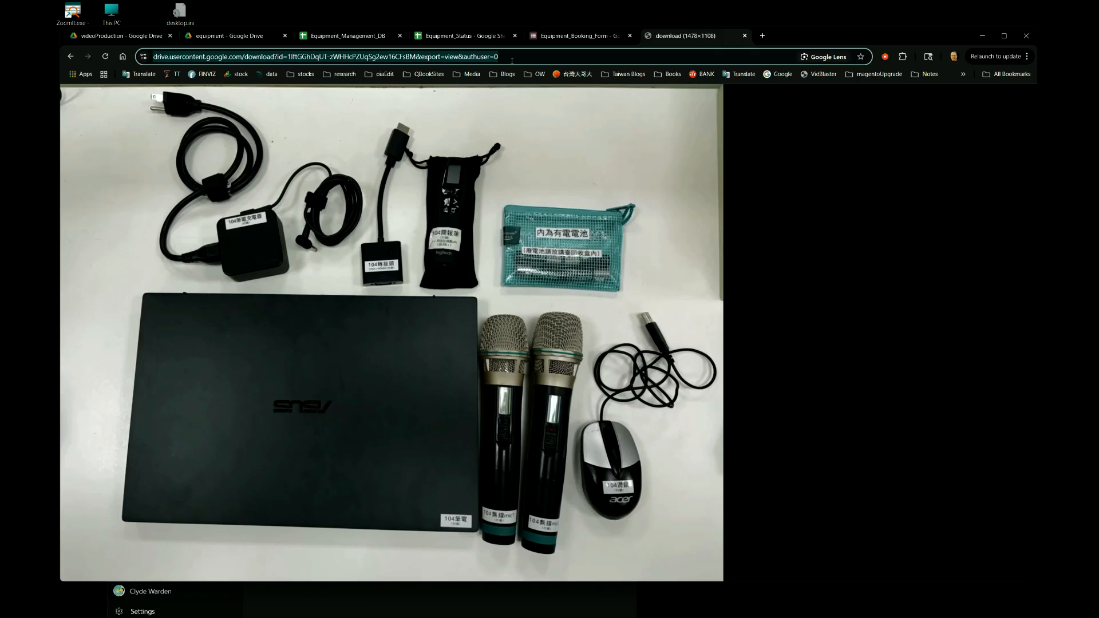
pyautogui.click(512, 61)
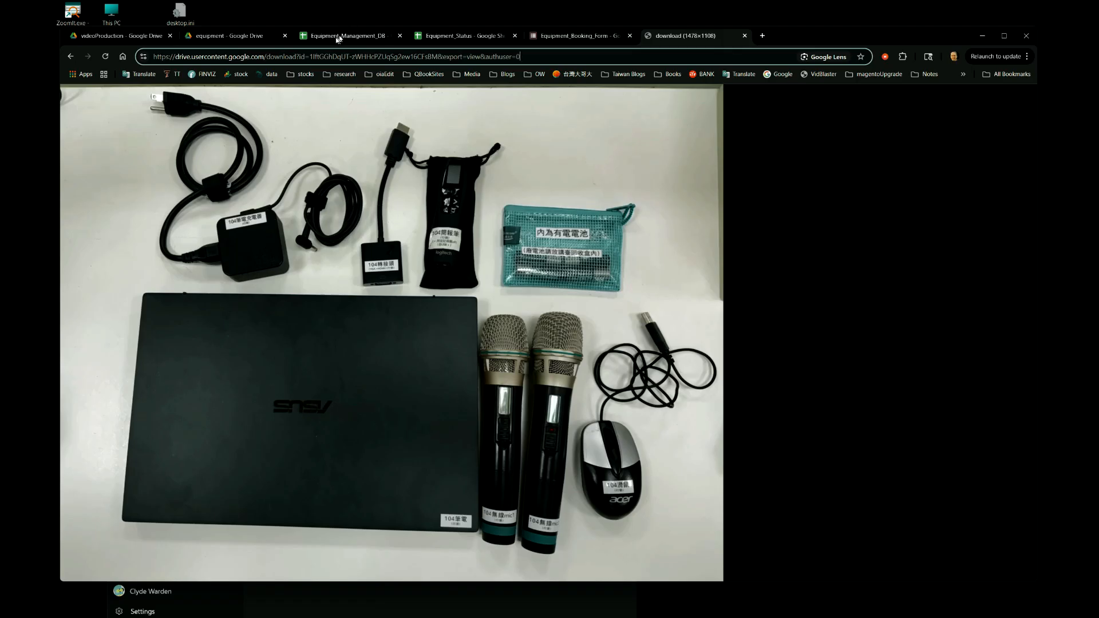
pyautogui.click(314, 38)
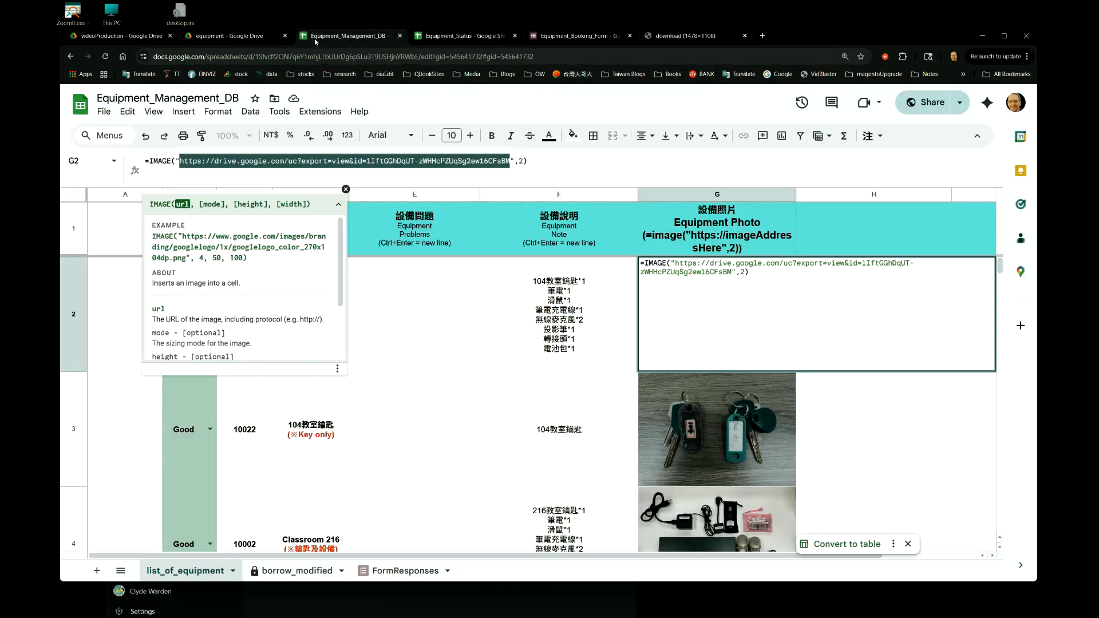
# Examine the mode argument at the end of G2's IMAGE formula and exit the cell without saving any edit.
pyautogui.click(533, 161)
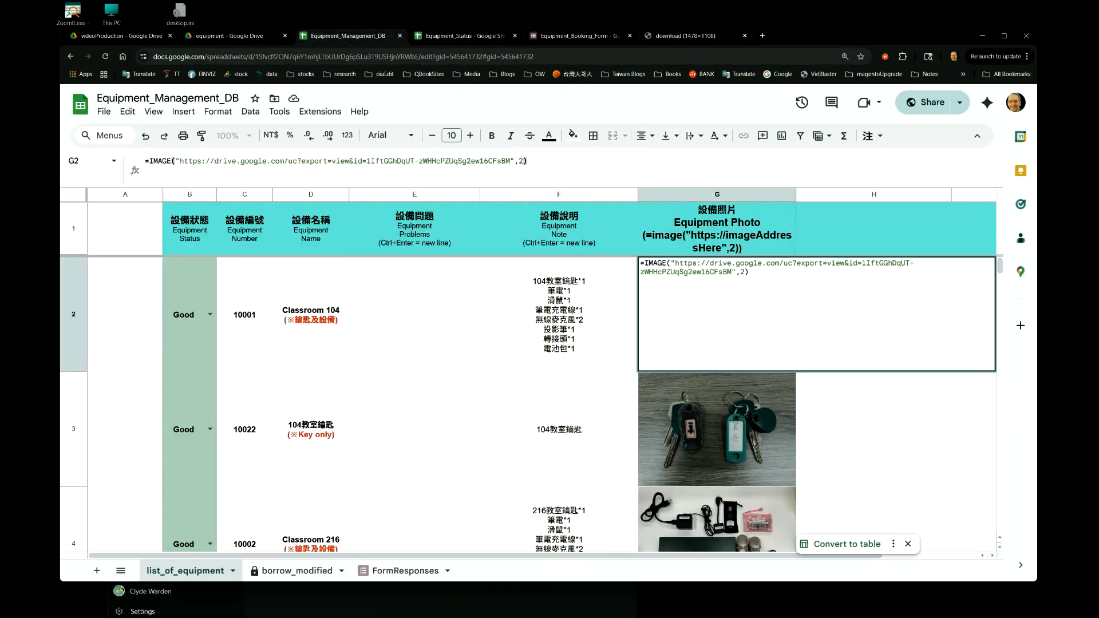
pyautogui.click(524, 161)
pyautogui.doubleClick(519, 161)
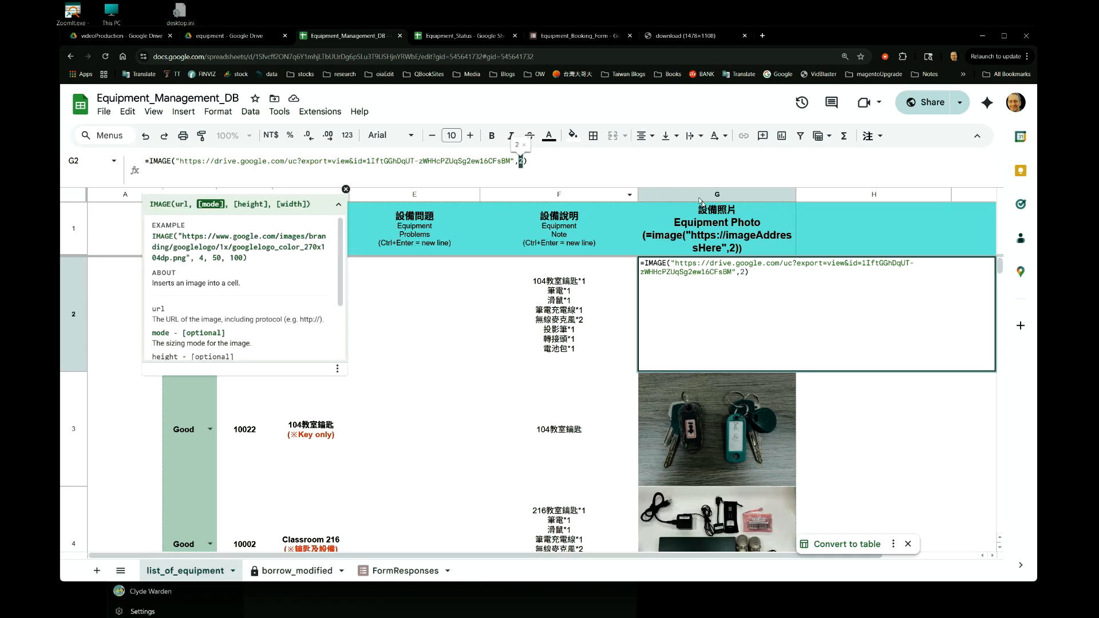
pyautogui.click(888, 434)
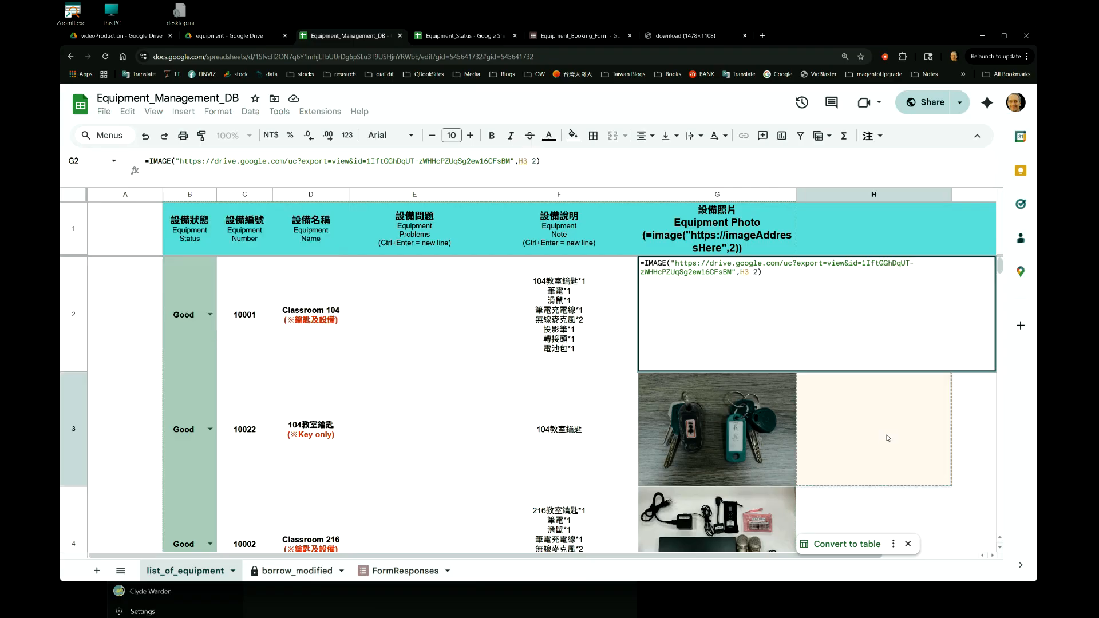
pyautogui.press('Escape')
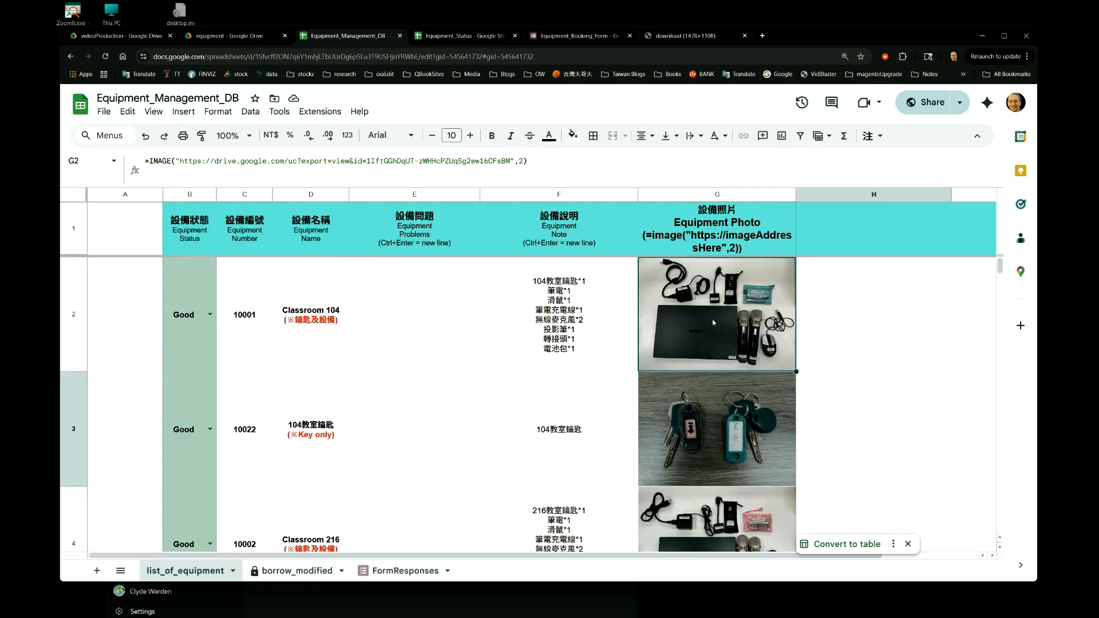
# Compare the full-size photo with the one in G2, widen column G to test the image stretching, and undo the widening.
pyautogui.click(668, 37)
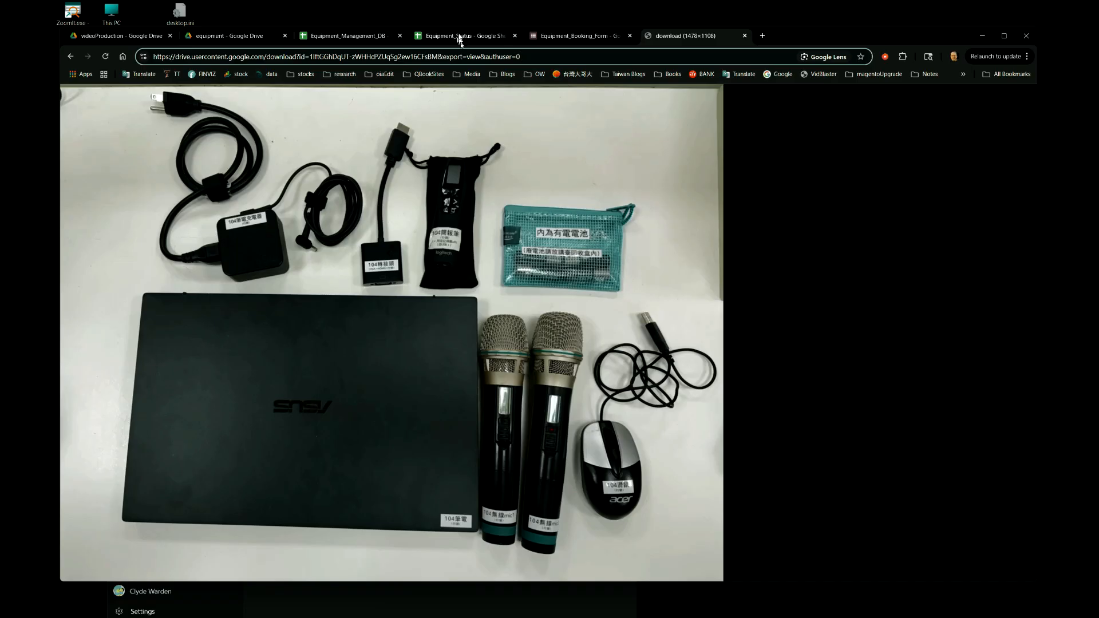
pyautogui.click(328, 42)
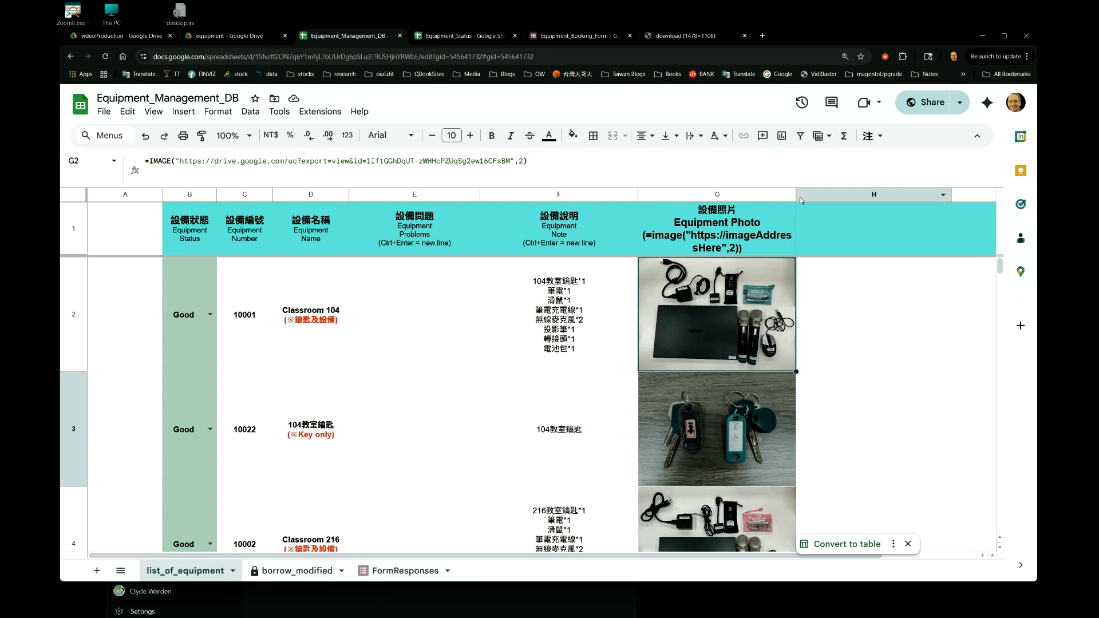
pyautogui.moveTo(796, 195); pyautogui.dragTo(827, 196)
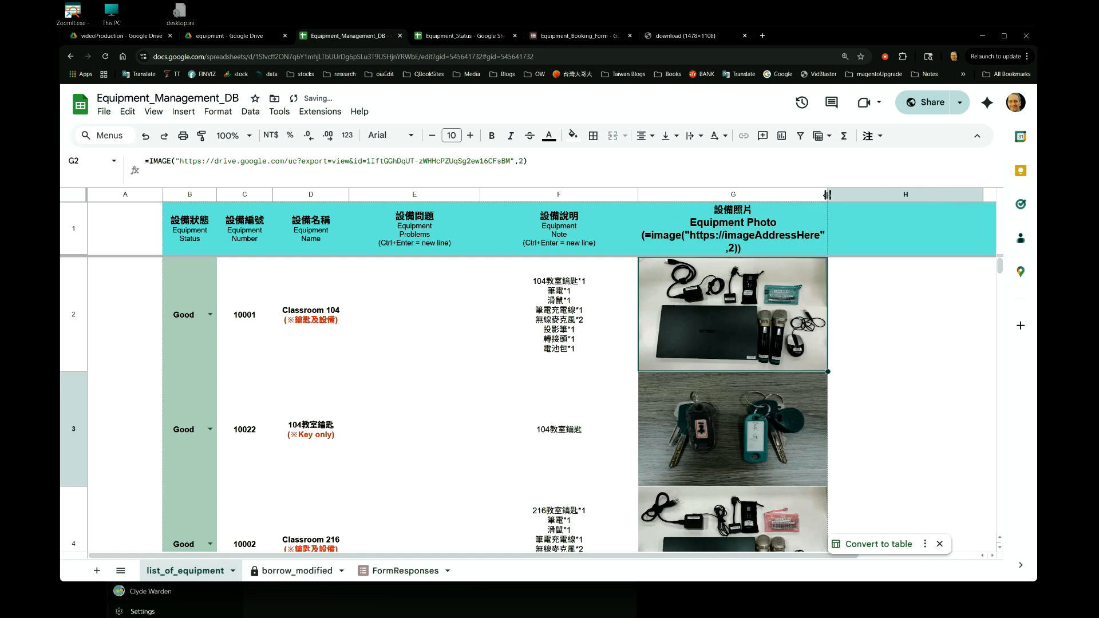
pyautogui.hotkey('ctrl', 'z')
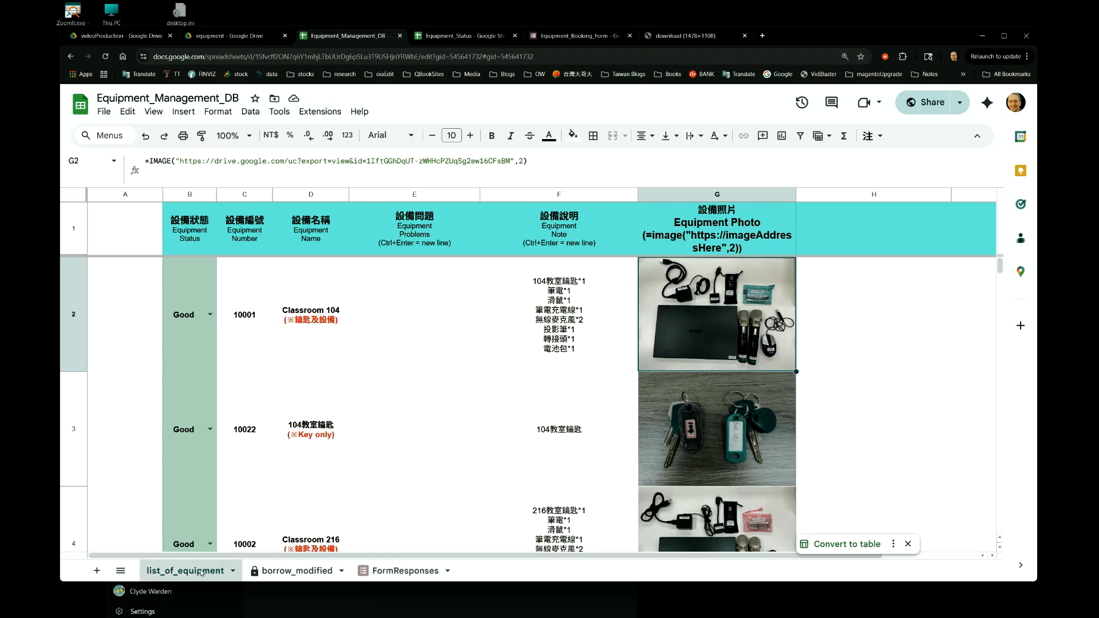
# Examine the status options offered in B2's dropdown and close the list without changing the value.
pyautogui.click(197, 339)
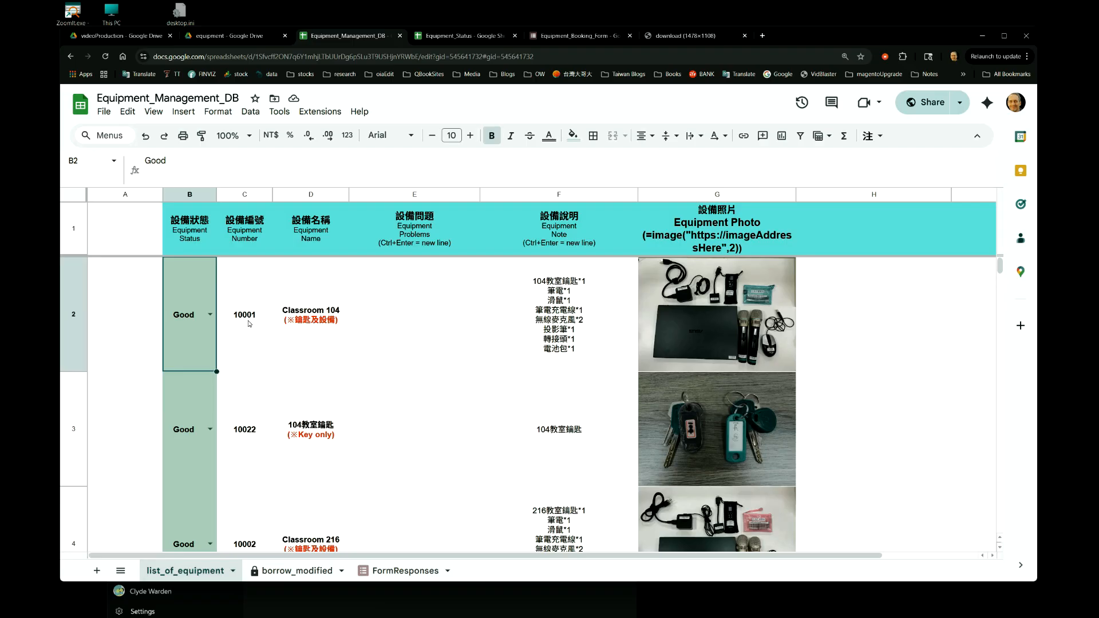
pyautogui.click(139, 318)
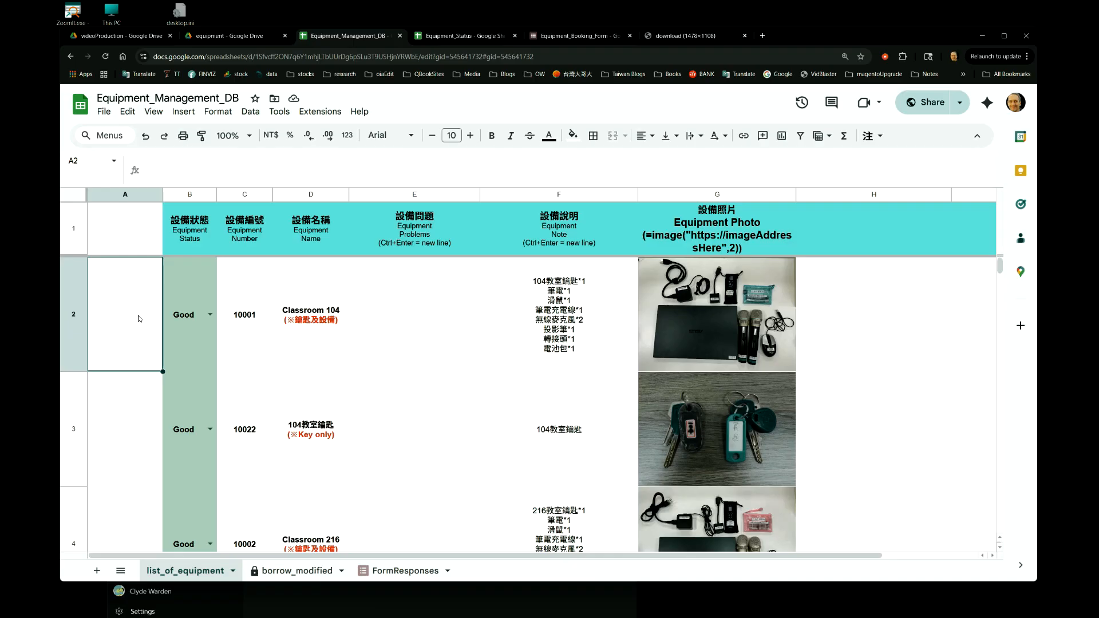
pyautogui.click(187, 335)
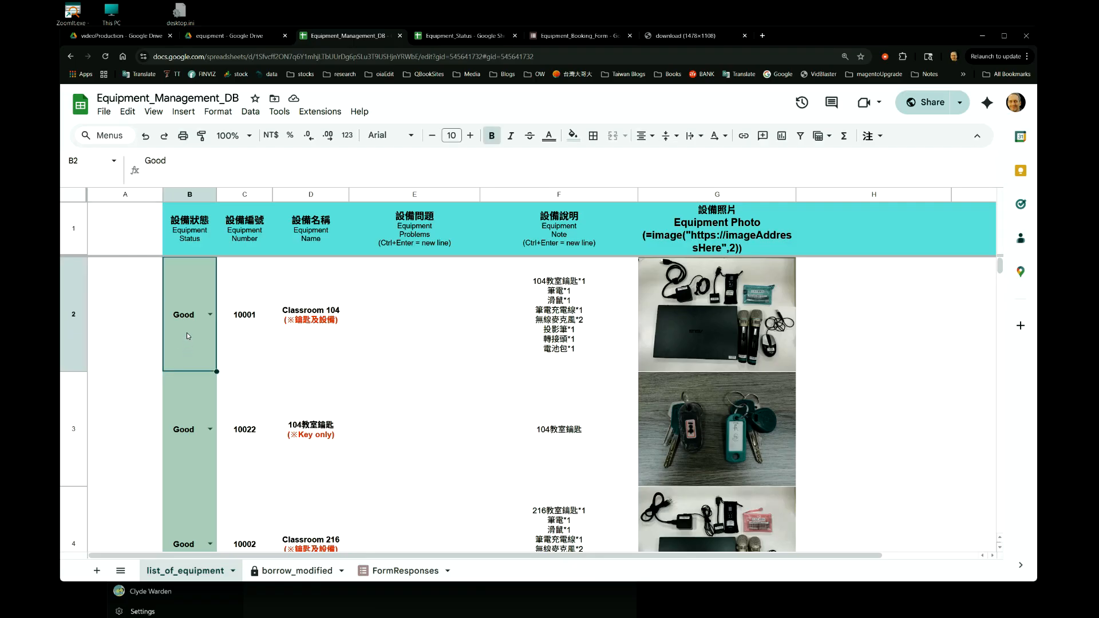
pyautogui.click(210, 316)
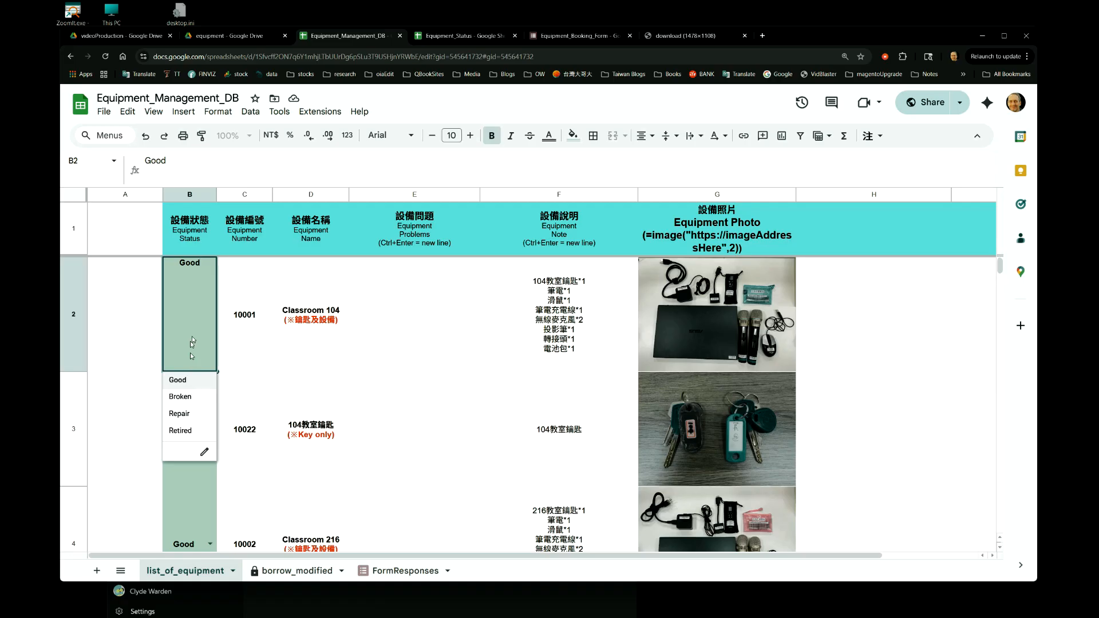
pyautogui.click(130, 286)
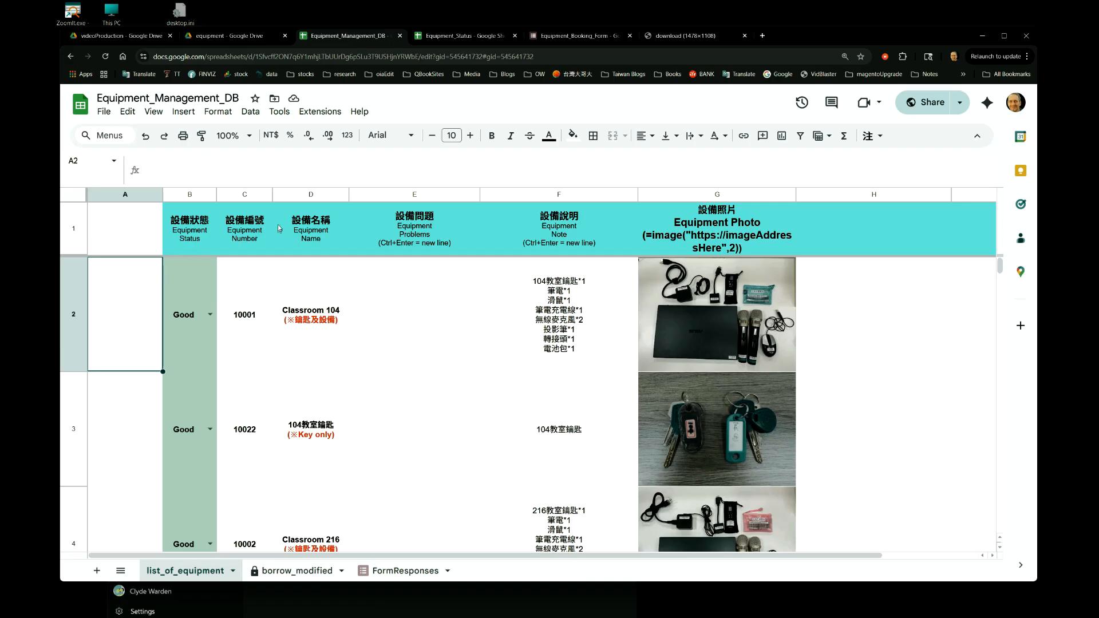
# Open the data validation rules, examine the range, criteria and items of the Equipment Status rule for B2:B500, and return to cell A2.
pyautogui.click(256, 113)
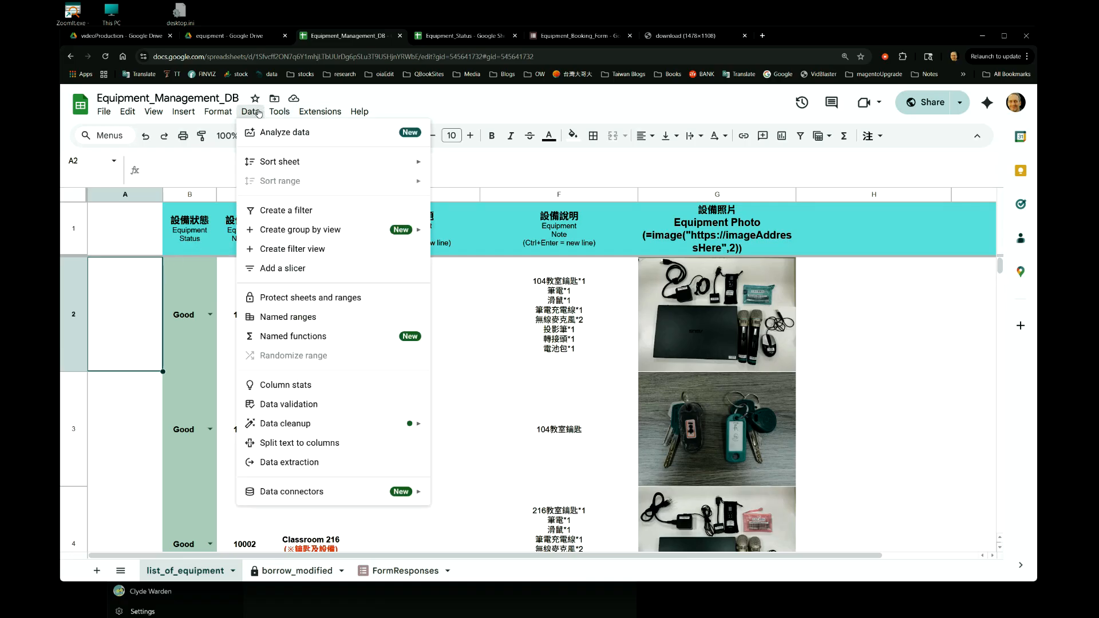
pyautogui.click(321, 408)
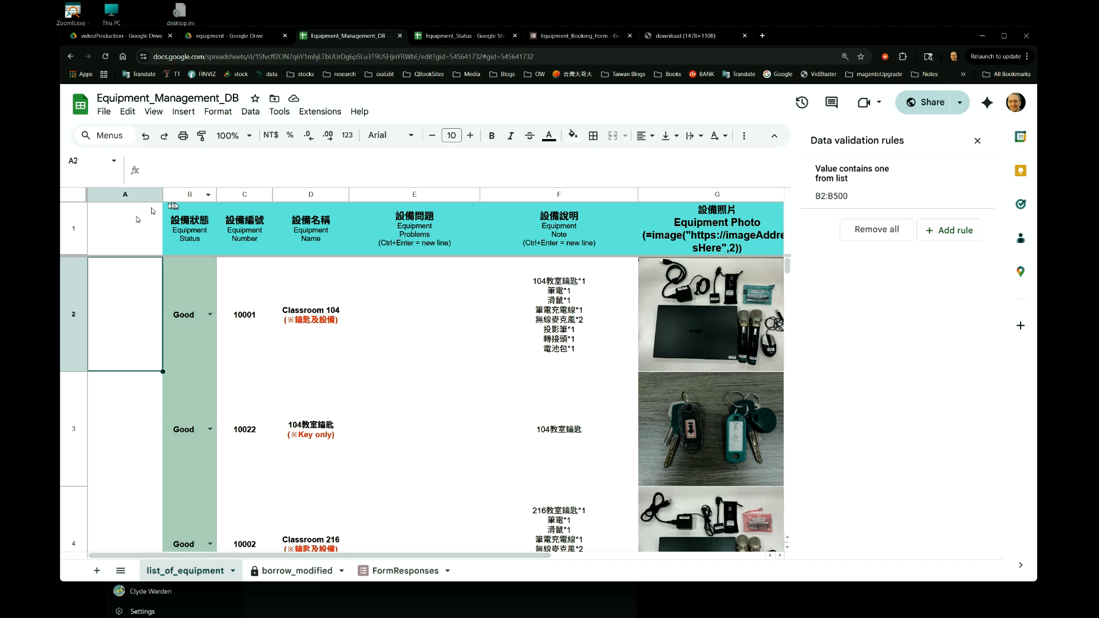
pyautogui.click(187, 195)
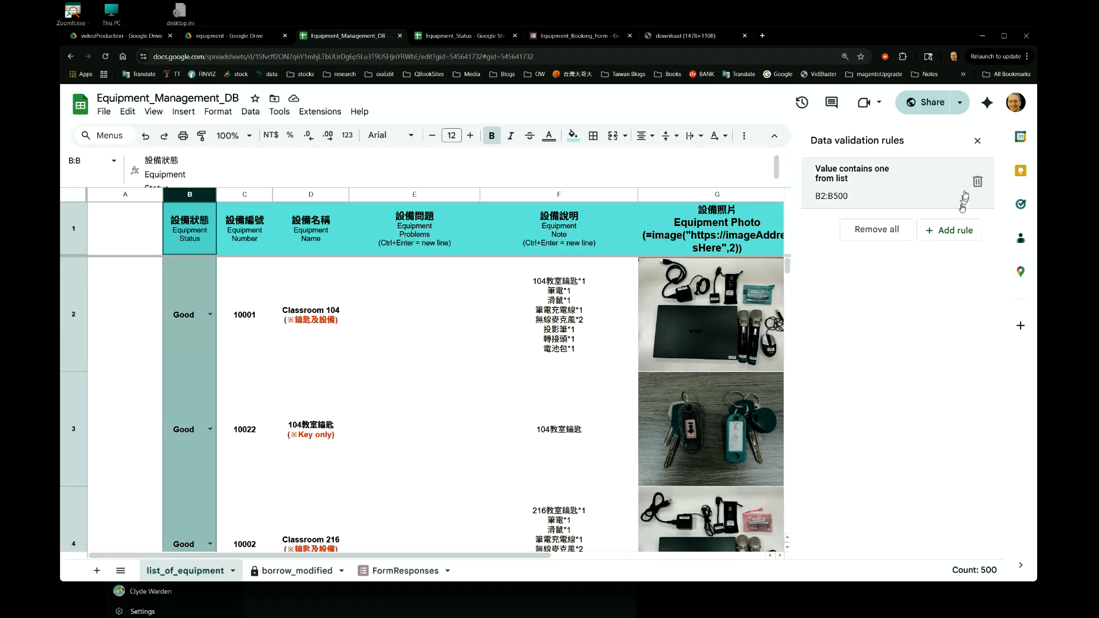
pyautogui.click(871, 196)
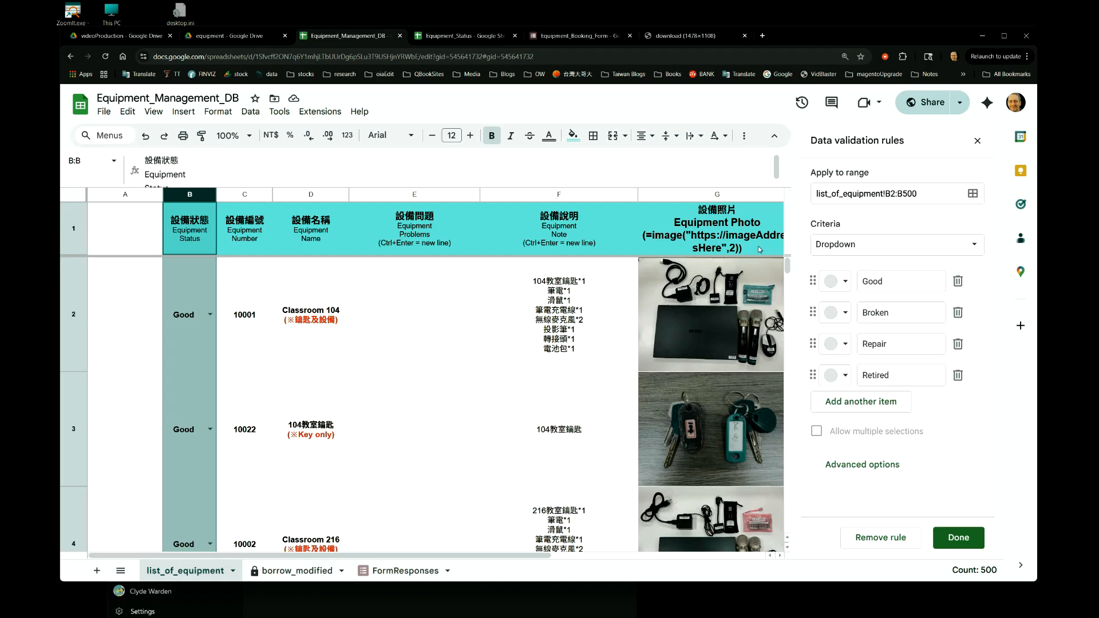
pyautogui.click(114, 337)
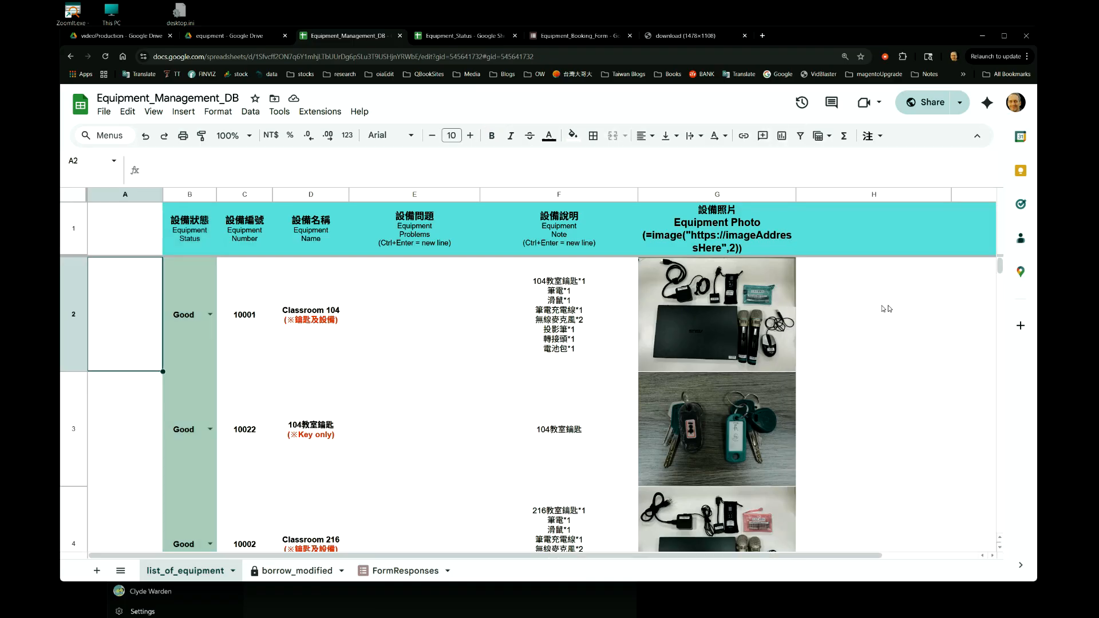
# Set the equipment status in the last row, cell B500, to Repair.
pyautogui.moveTo(999, 268); pyautogui.dragTo(1035, 564)
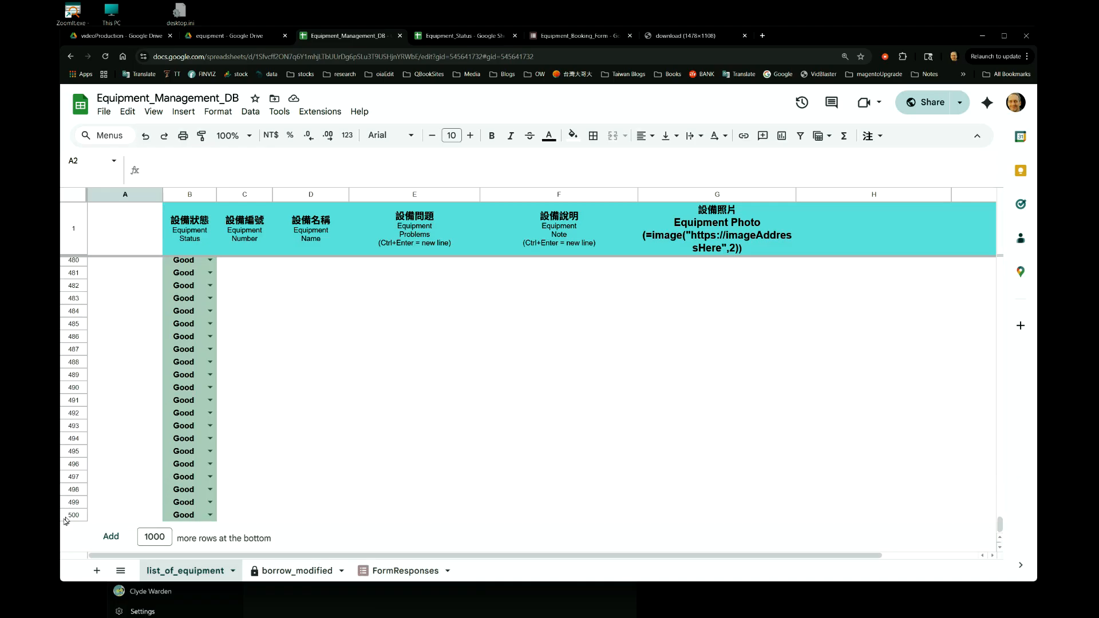
pyautogui.click(210, 514)
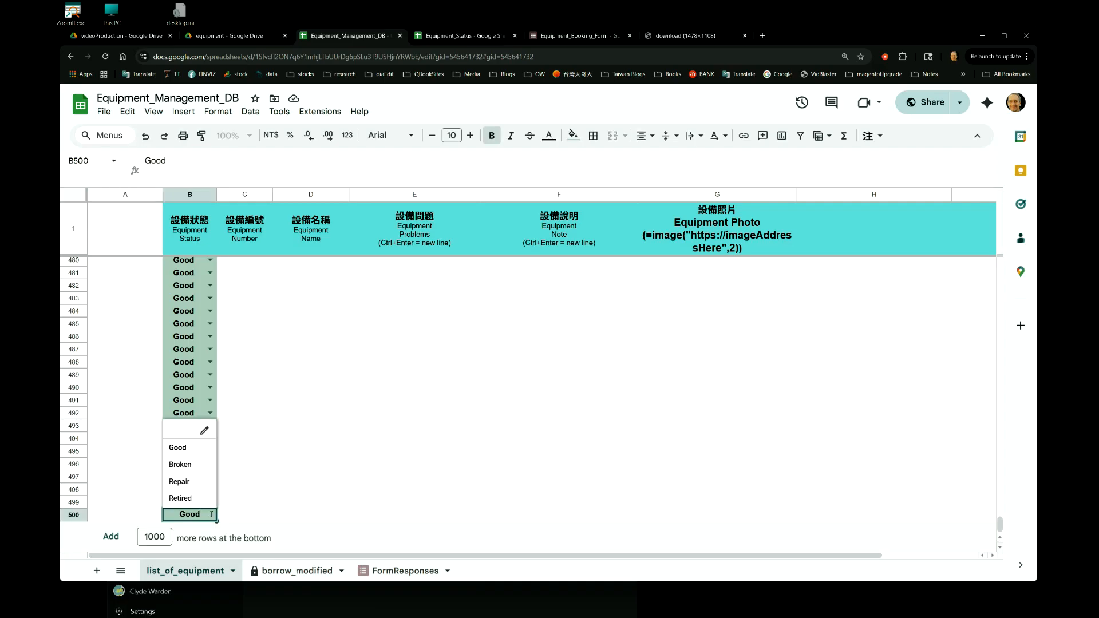
pyautogui.click(205, 455)
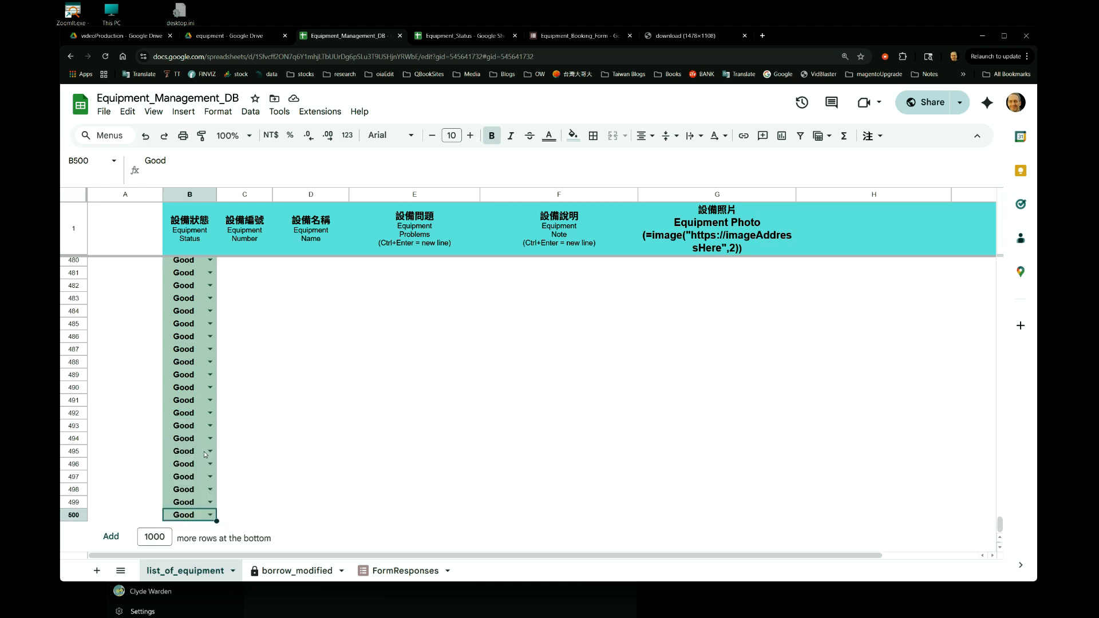
pyautogui.doubleClick(212, 515)
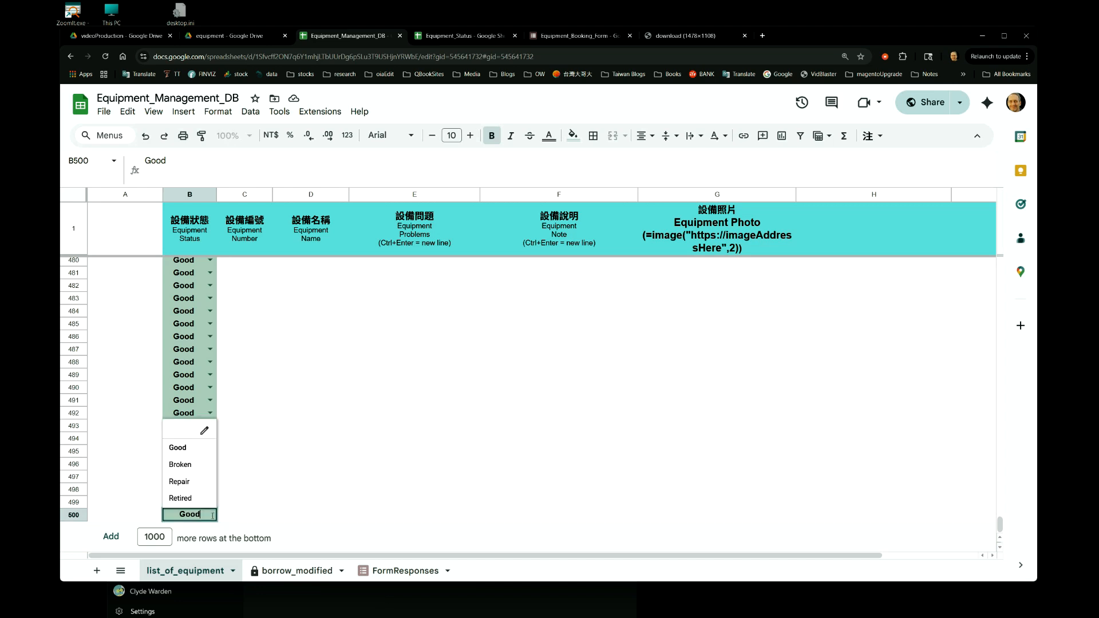
pyautogui.click(209, 483)
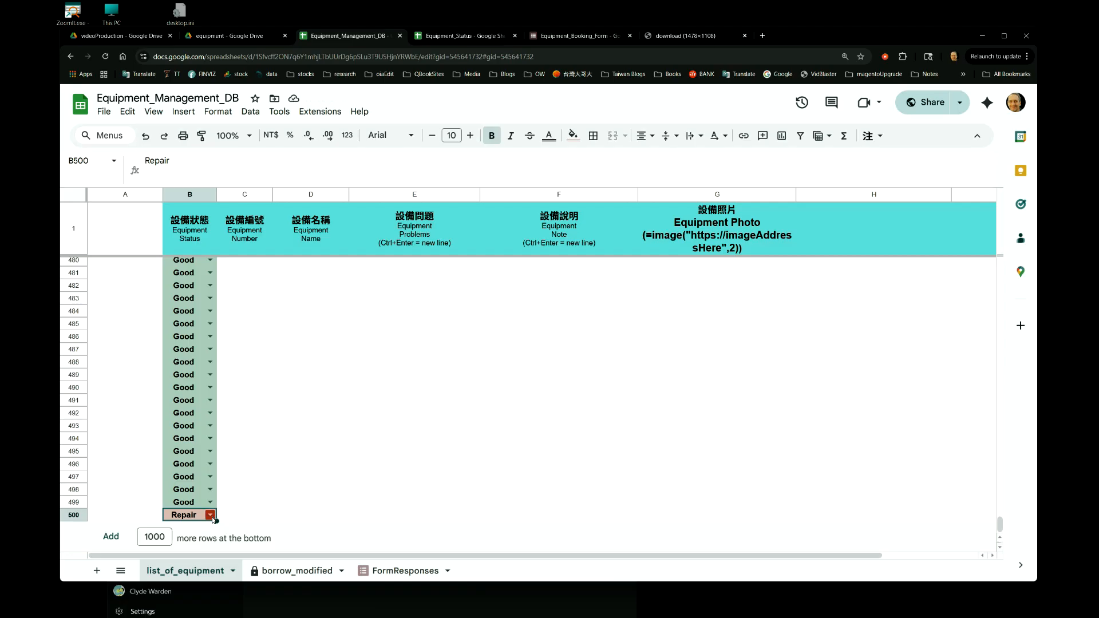
pyautogui.click(210, 515)
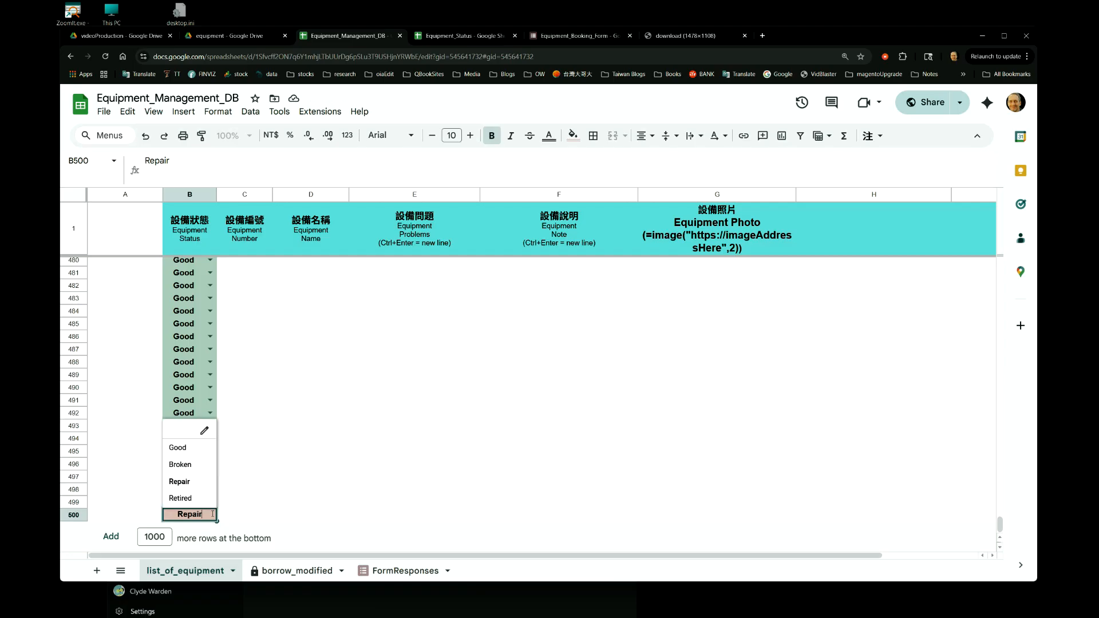
pyautogui.click(208, 483)
# Switch B500's status to Broken and return it to Good.
pyautogui.click(211, 516)
pyautogui.click(195, 467)
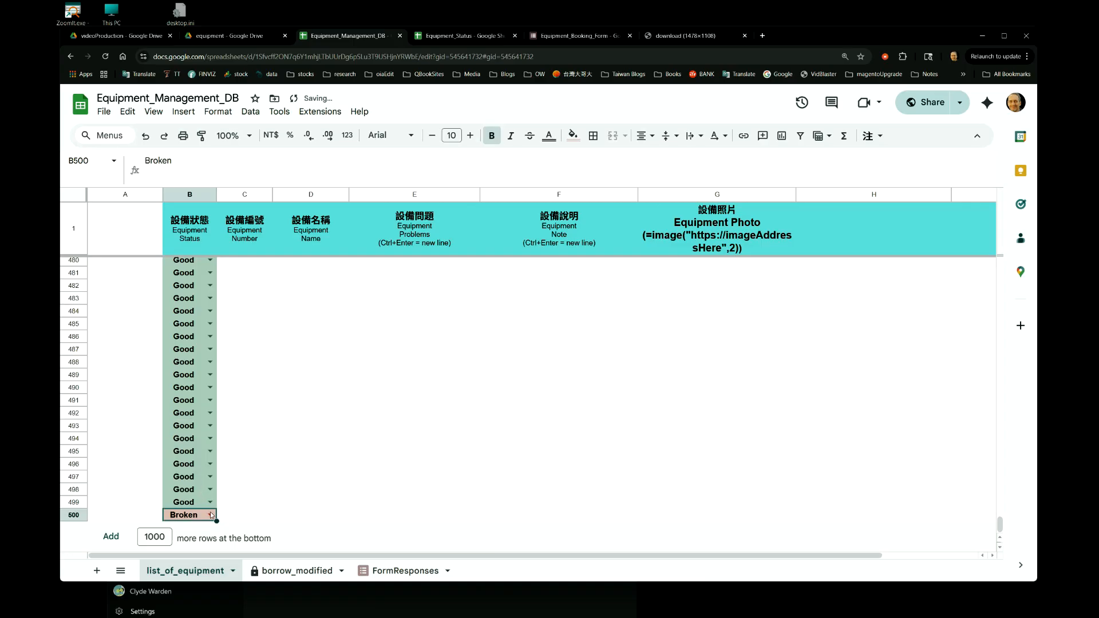
pyautogui.click(211, 516)
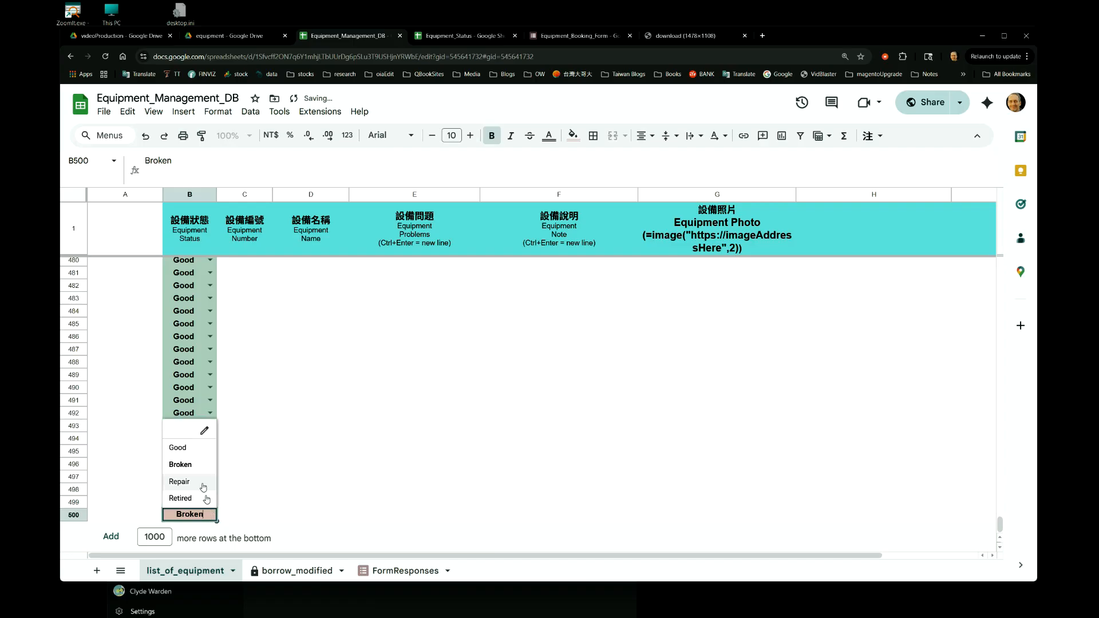
pyautogui.click(190, 449)
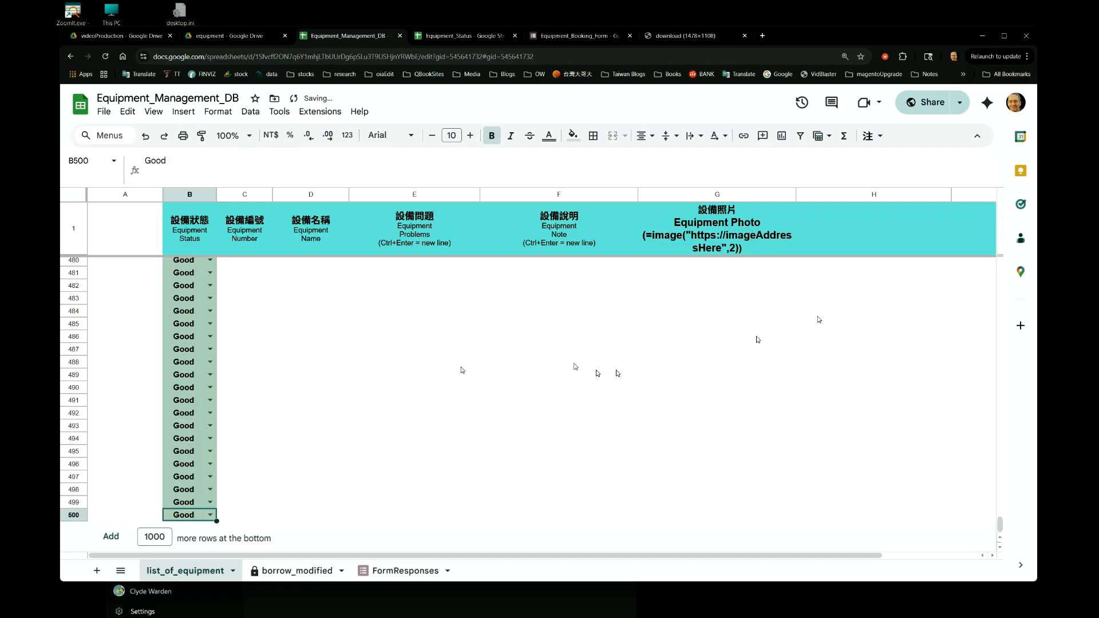
# Add a trial data validation rule to cell A2, look through the available criteria types, and remove the rule.
pyautogui.click(120, 281)
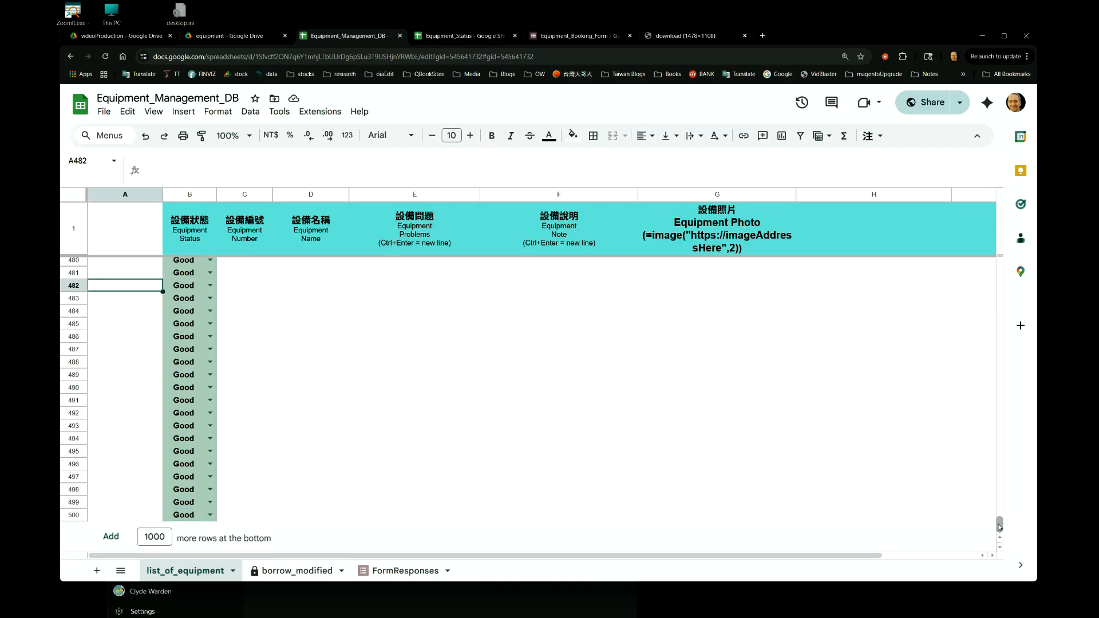
pyautogui.moveTo(999, 526); pyautogui.dragTo(973, 254)
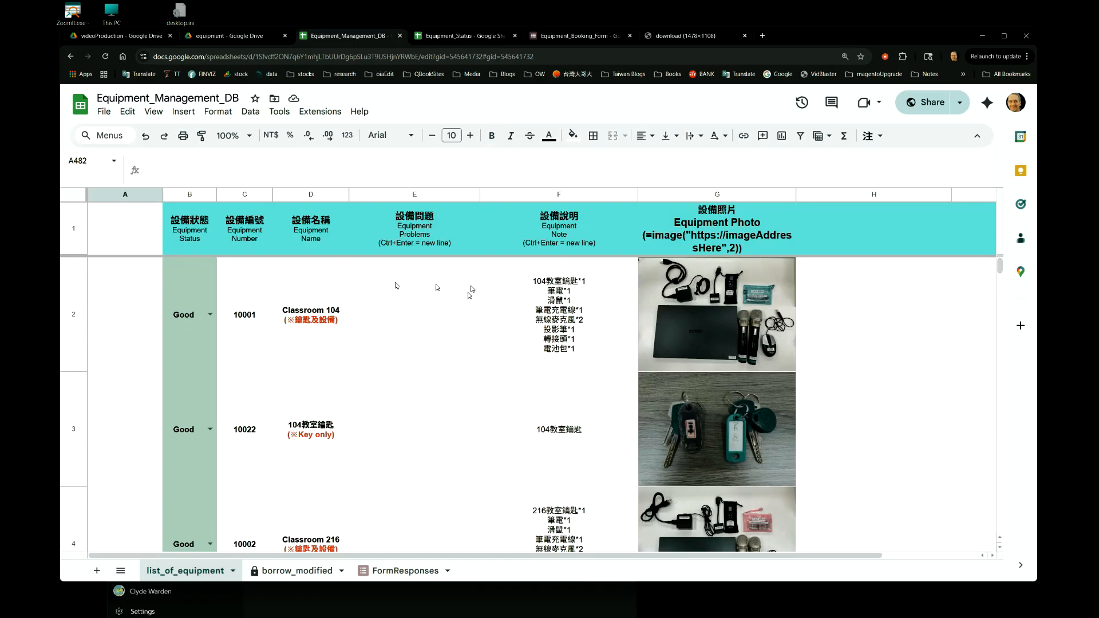
pyautogui.click(142, 283)
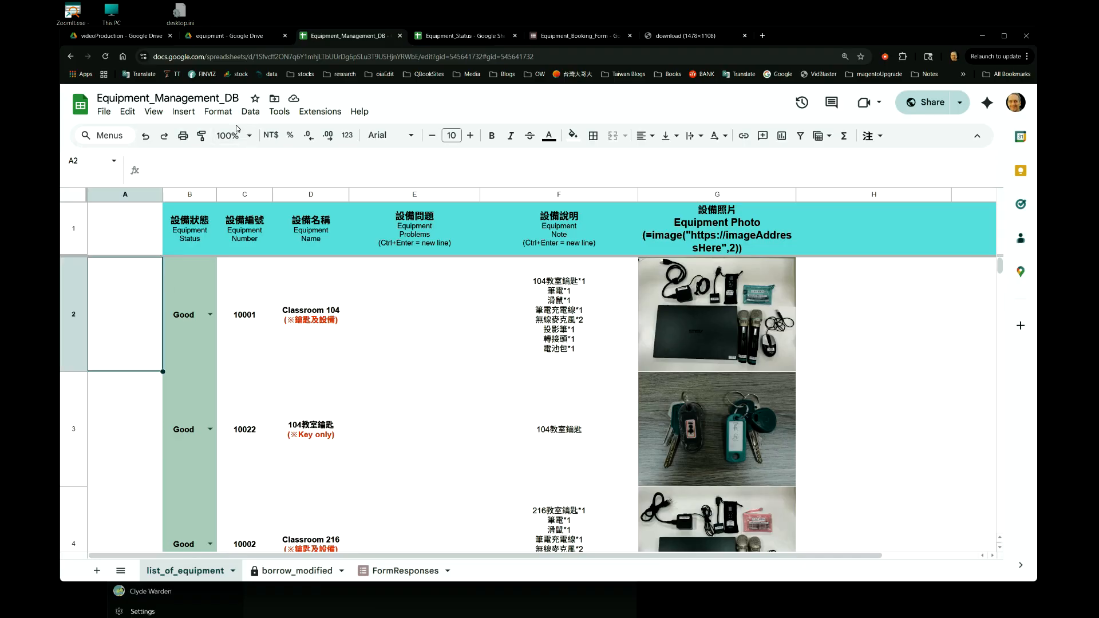
pyautogui.click(250, 111)
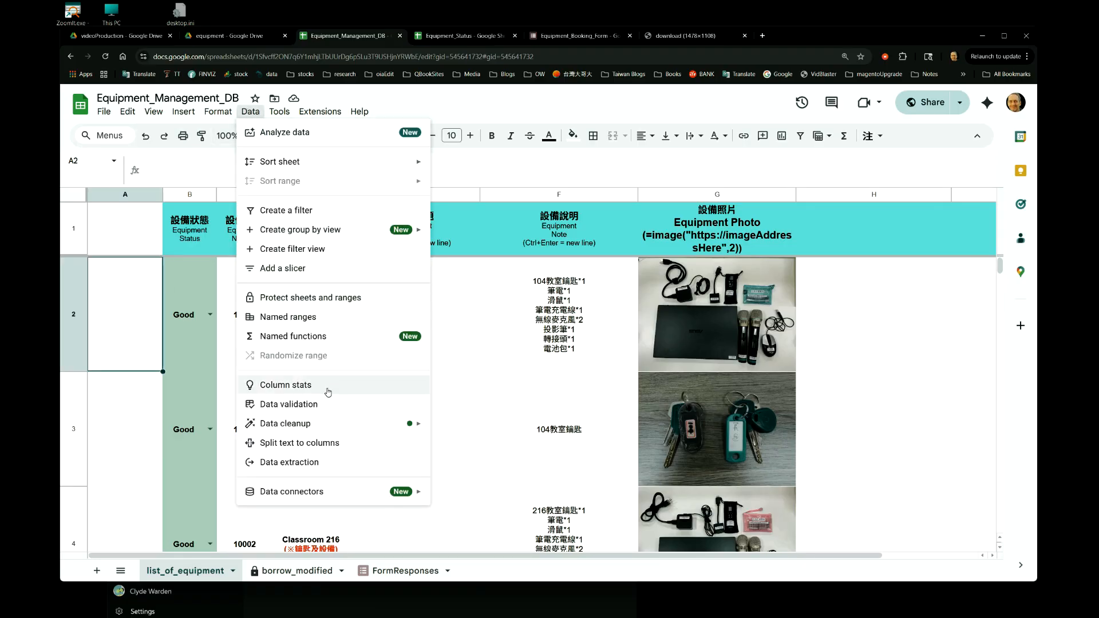
pyautogui.click(320, 404)
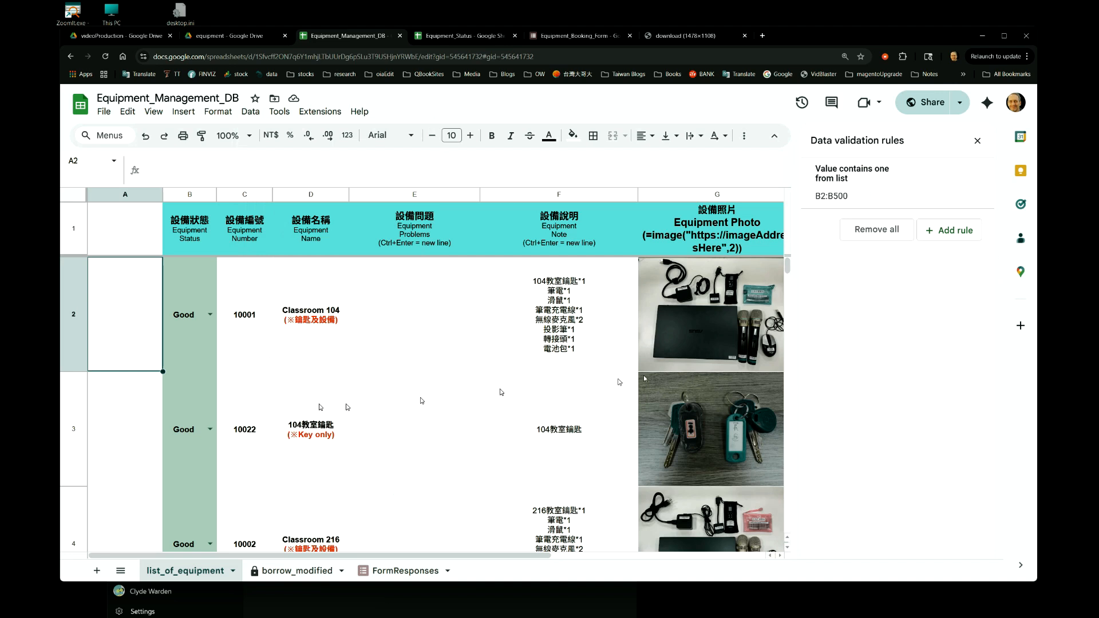
pyautogui.click(953, 231)
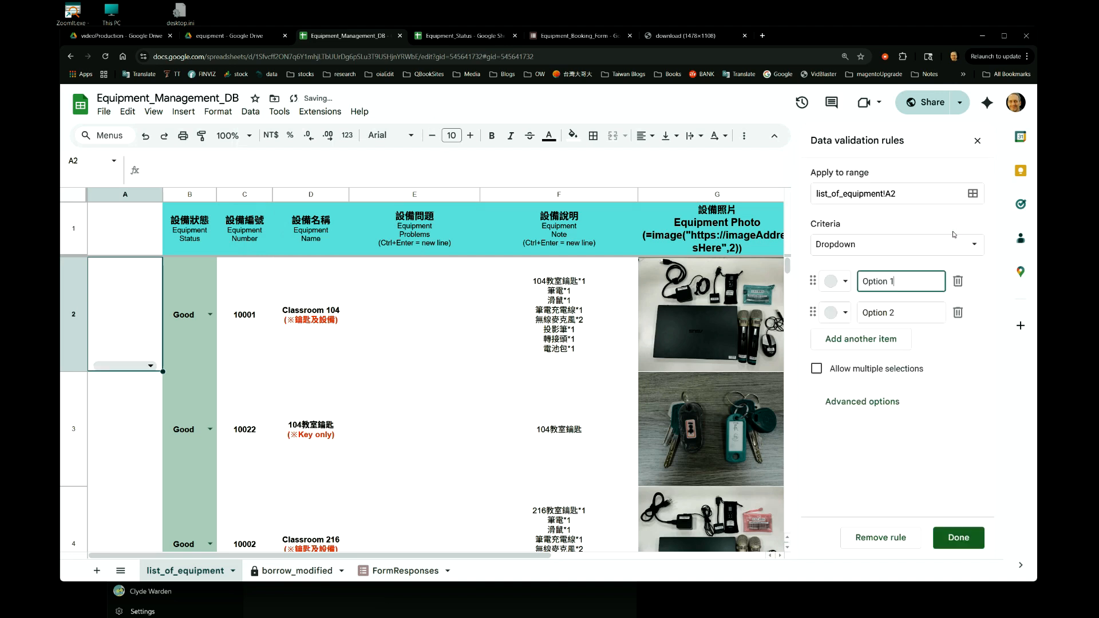
pyautogui.click(881, 247)
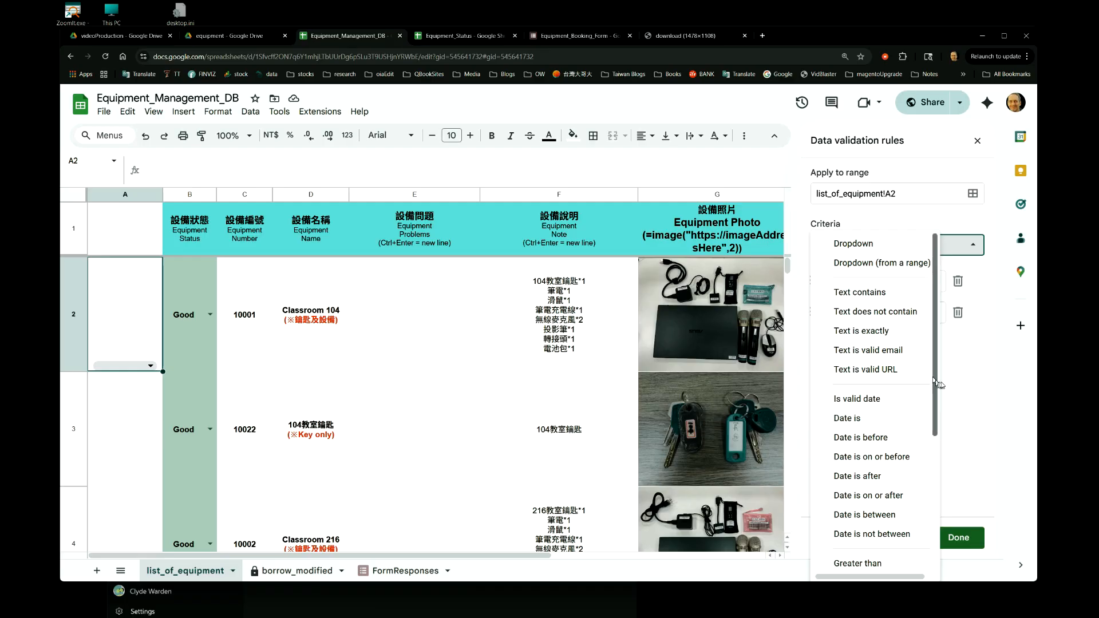
pyautogui.click(975, 385)
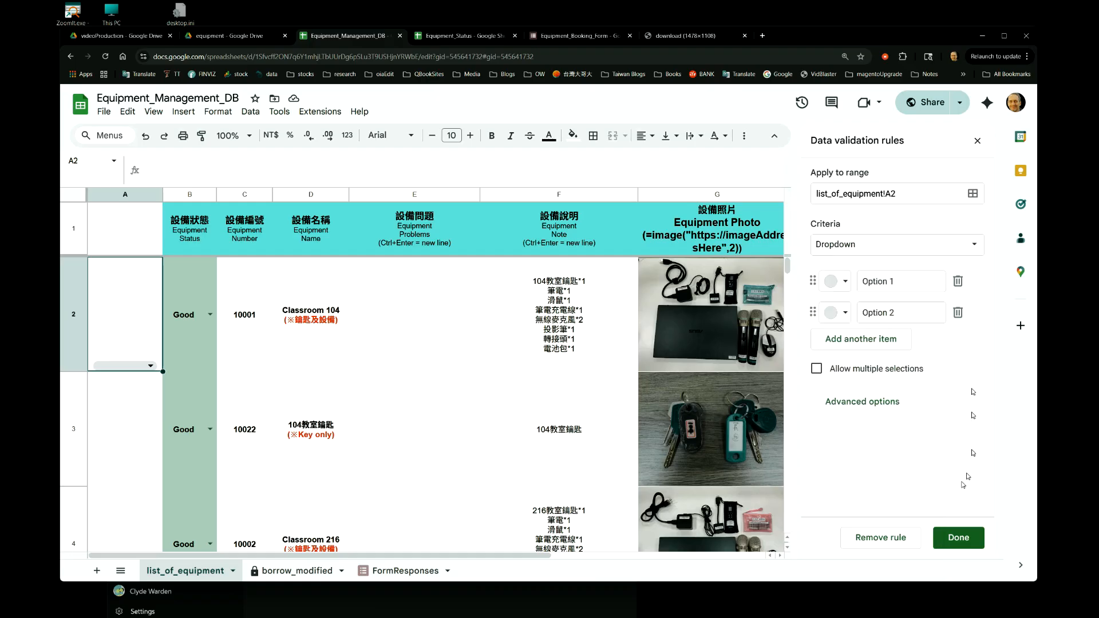
pyautogui.click(884, 542)
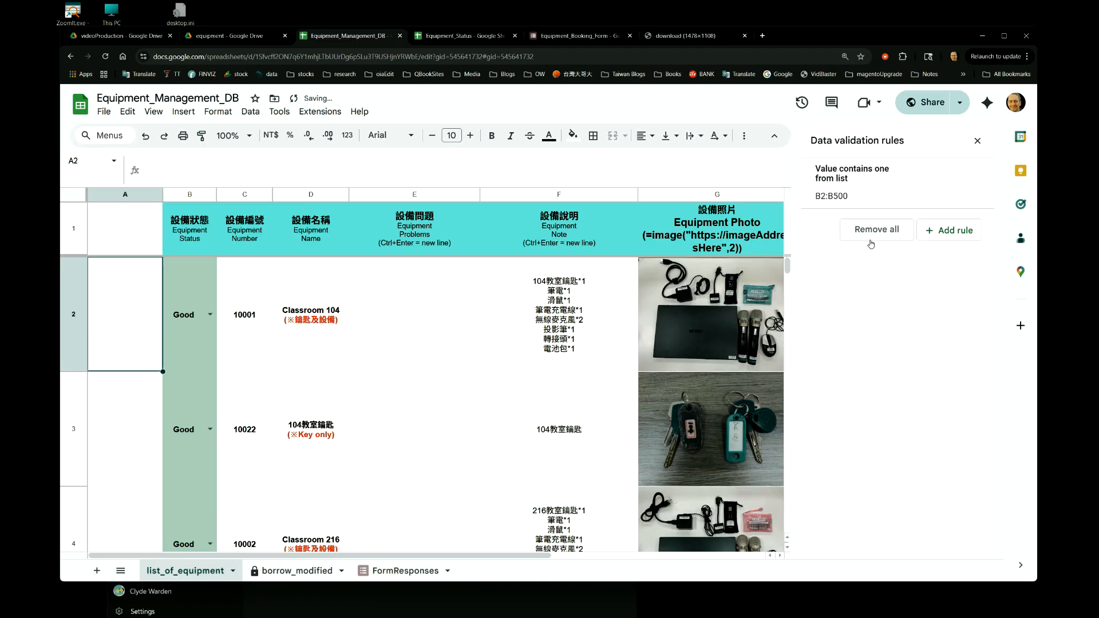
# Examine the B2:B500 status rule's criteria, advanced options and the colour choices for Retired, leaving the settings unchanged.
pyautogui.click(857, 191)
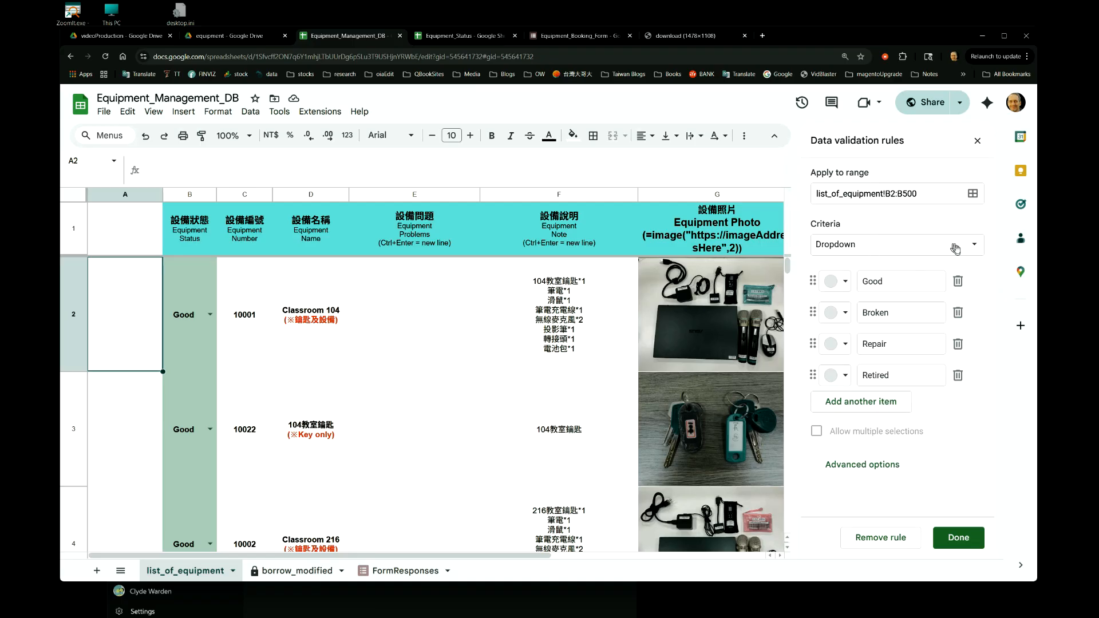
pyautogui.click(971, 254)
pyautogui.click(971, 254)
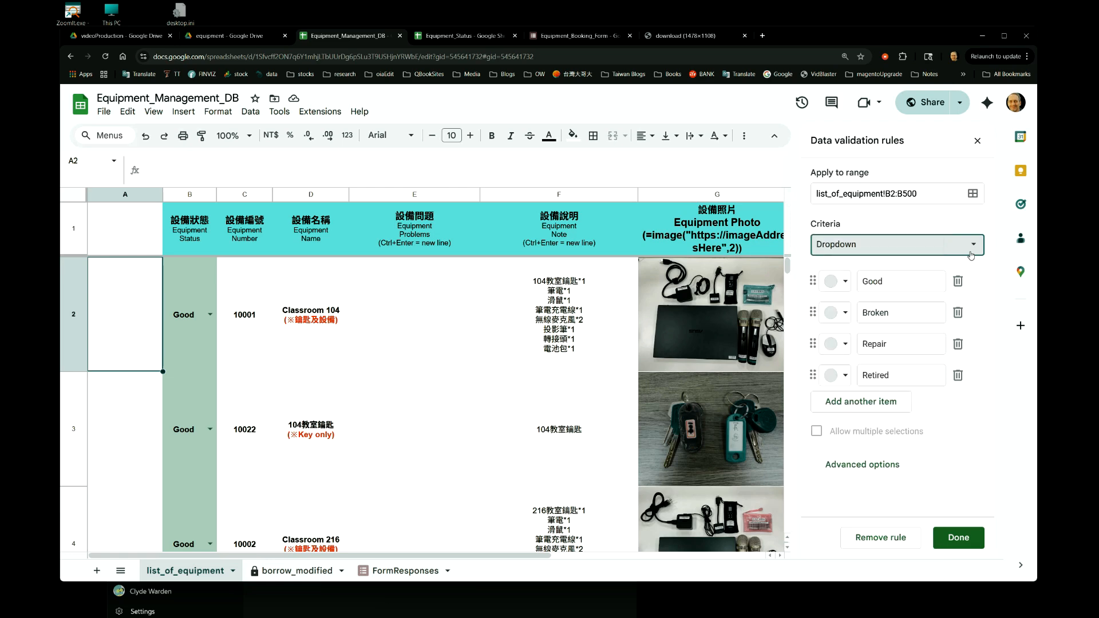
pyautogui.click(872, 472)
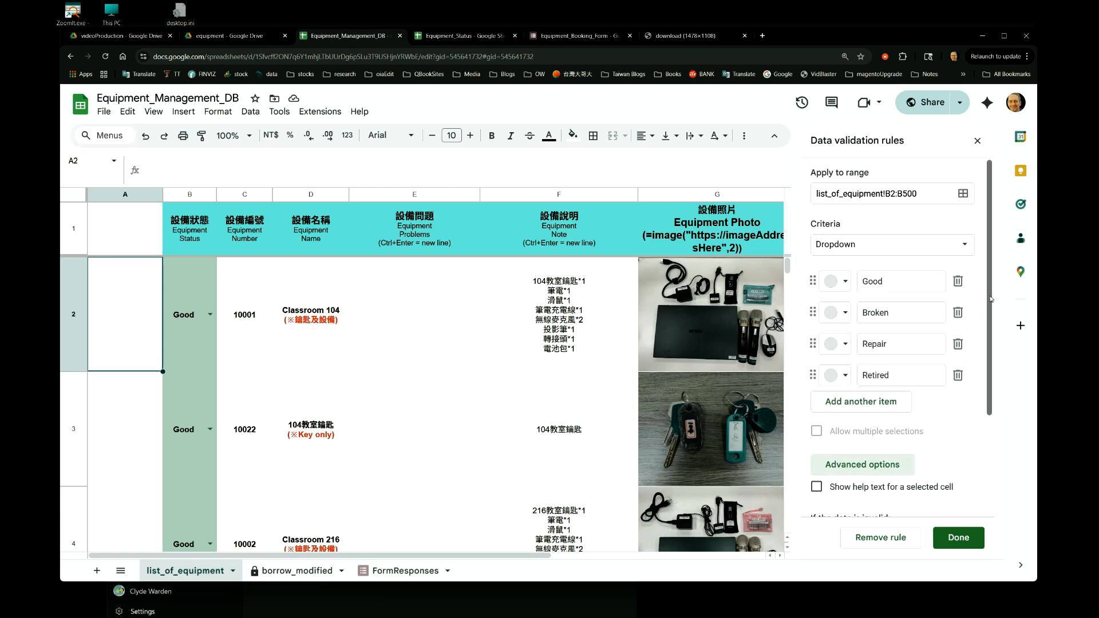
pyautogui.moveTo(989, 298); pyautogui.dragTo(997, 399)
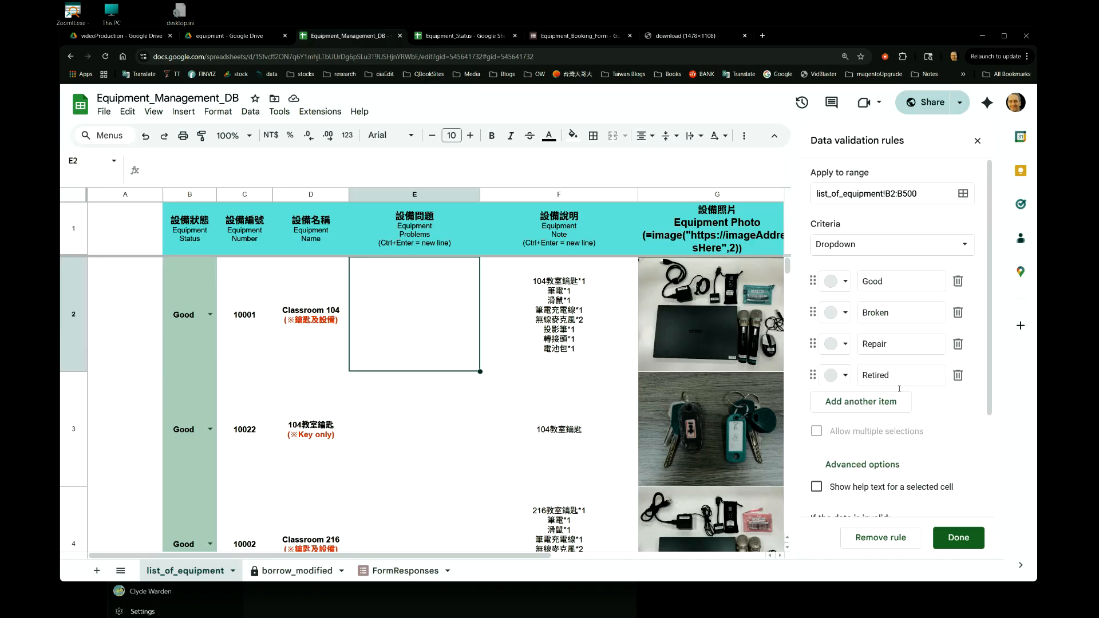
pyautogui.click(845, 377)
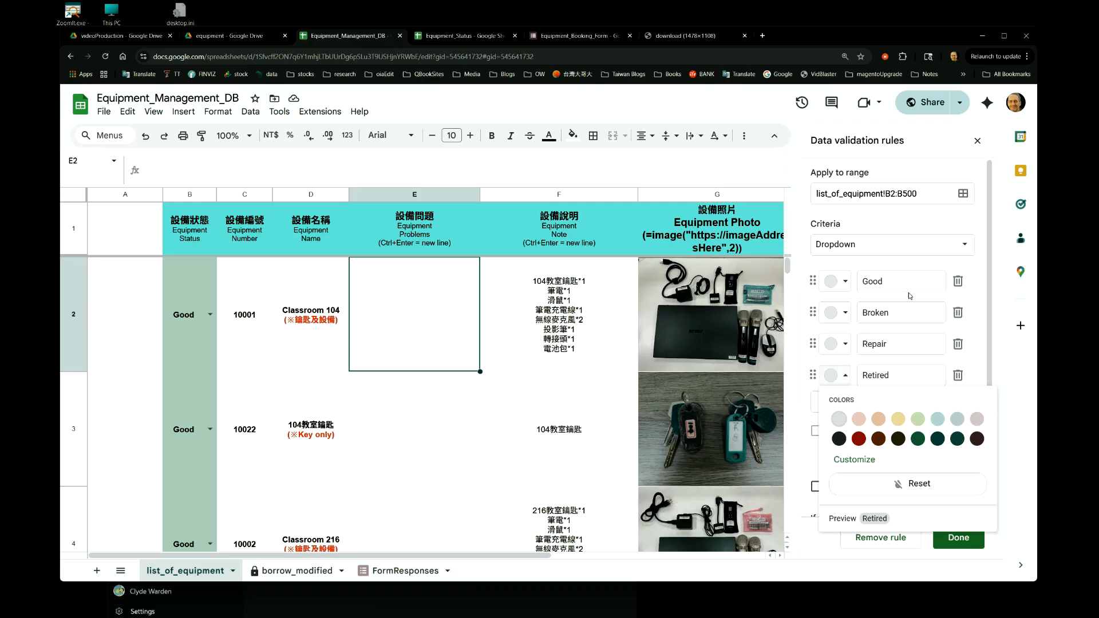
pyautogui.click(984, 270)
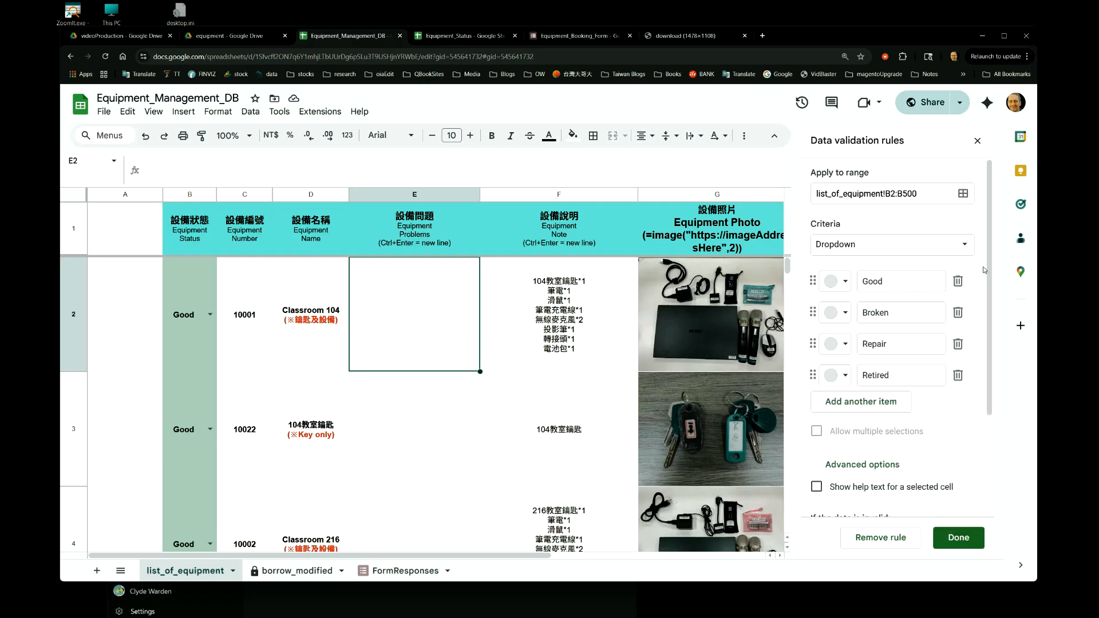
# Check the status options in B2, finish the B2:B500 validation rule, and open the conditional format rules.
pyautogui.click(211, 315)
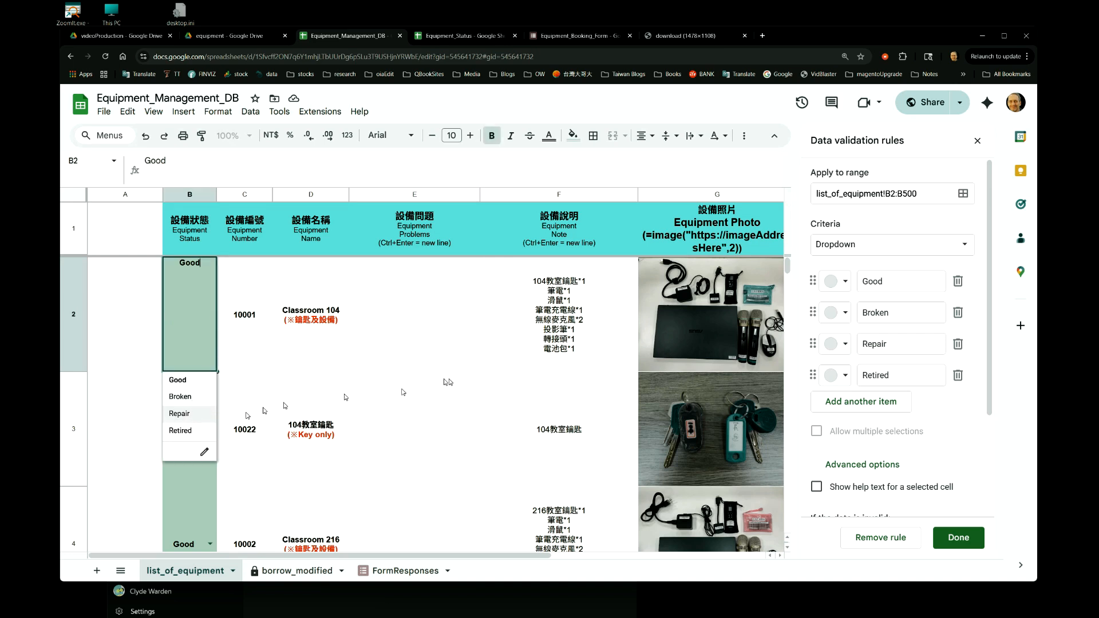
pyautogui.click(979, 282)
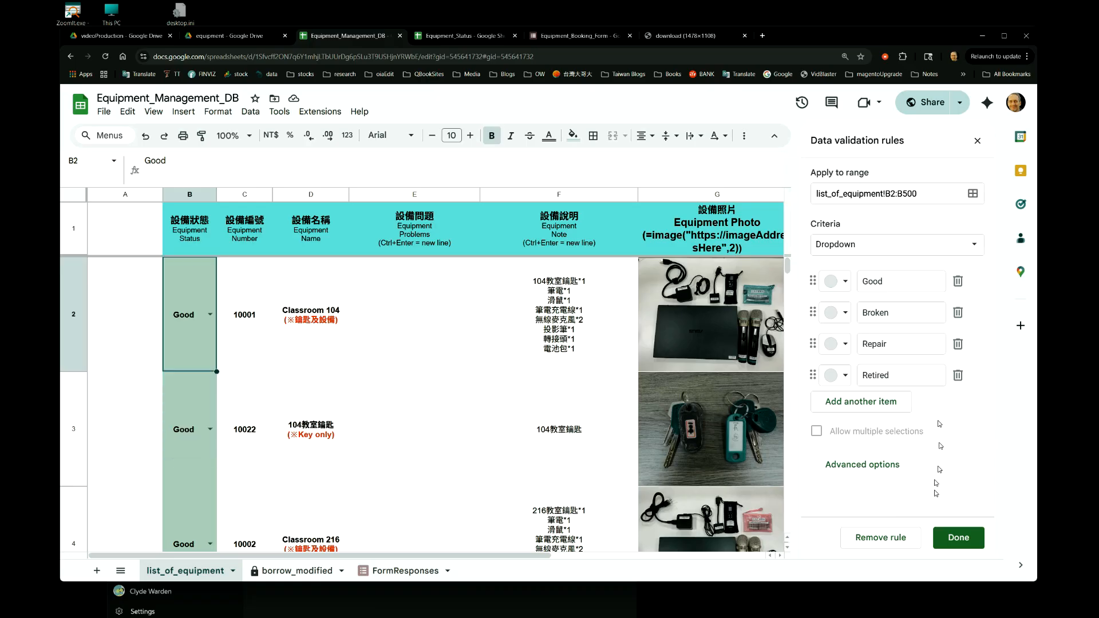
pyautogui.click(959, 538)
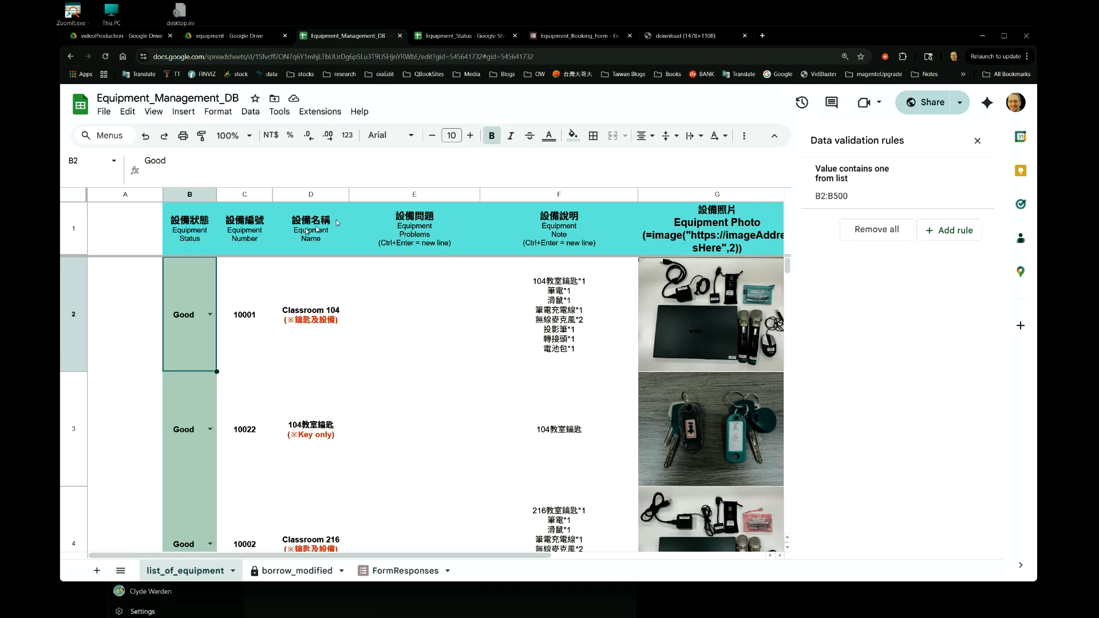
pyautogui.click(217, 112)
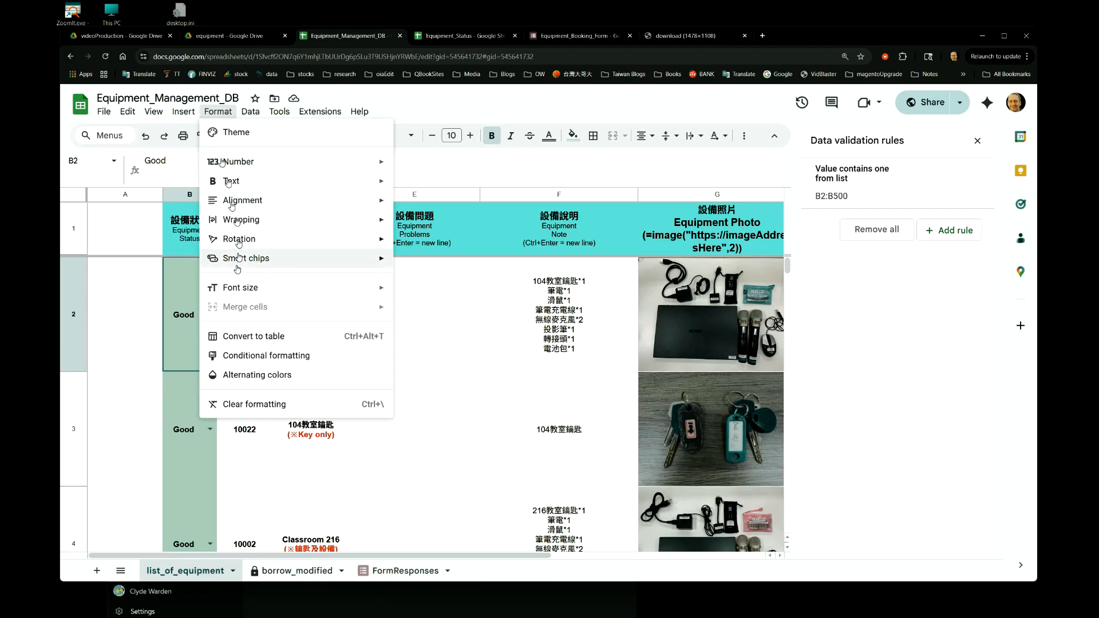
pyautogui.click(271, 355)
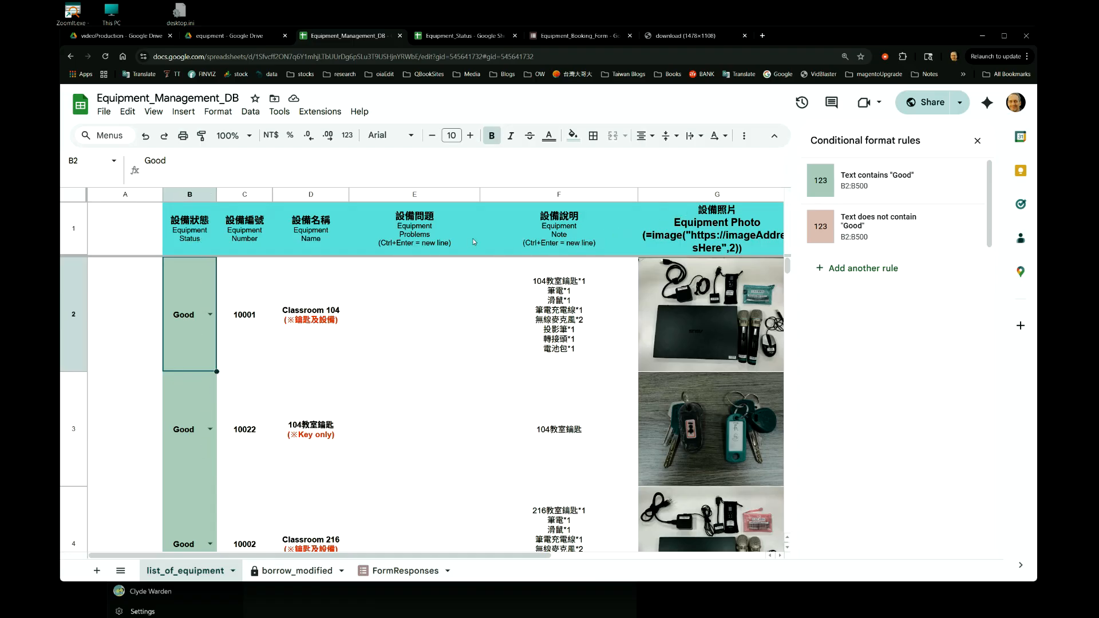
# Switch B2's equipment status to Repair and return it to Good to test the status colouring.
pyautogui.click(208, 318)
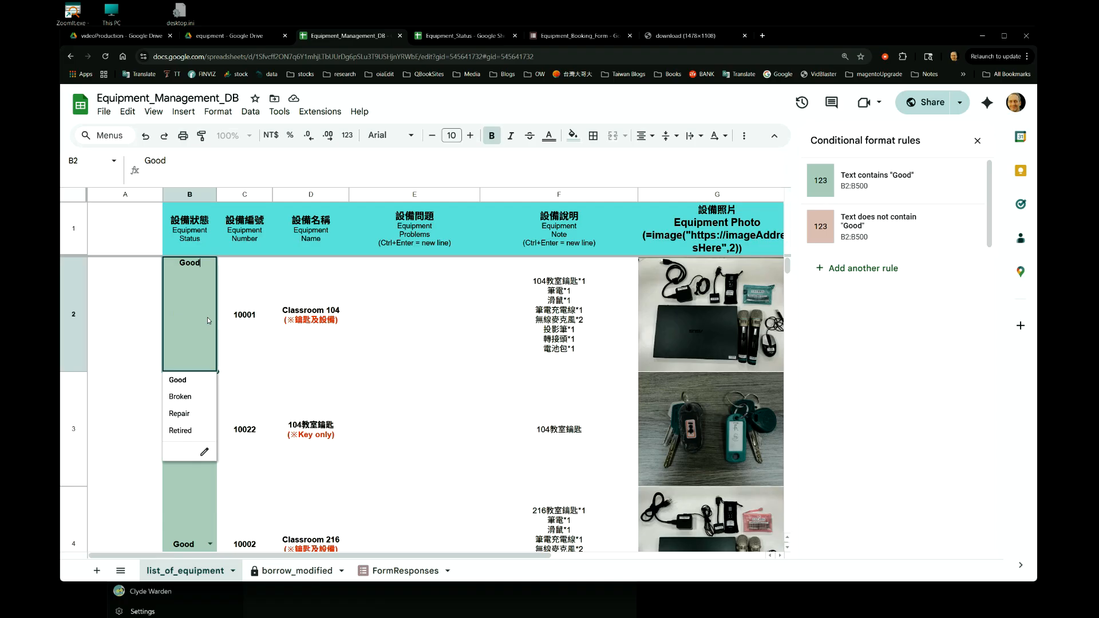
pyautogui.click(199, 414)
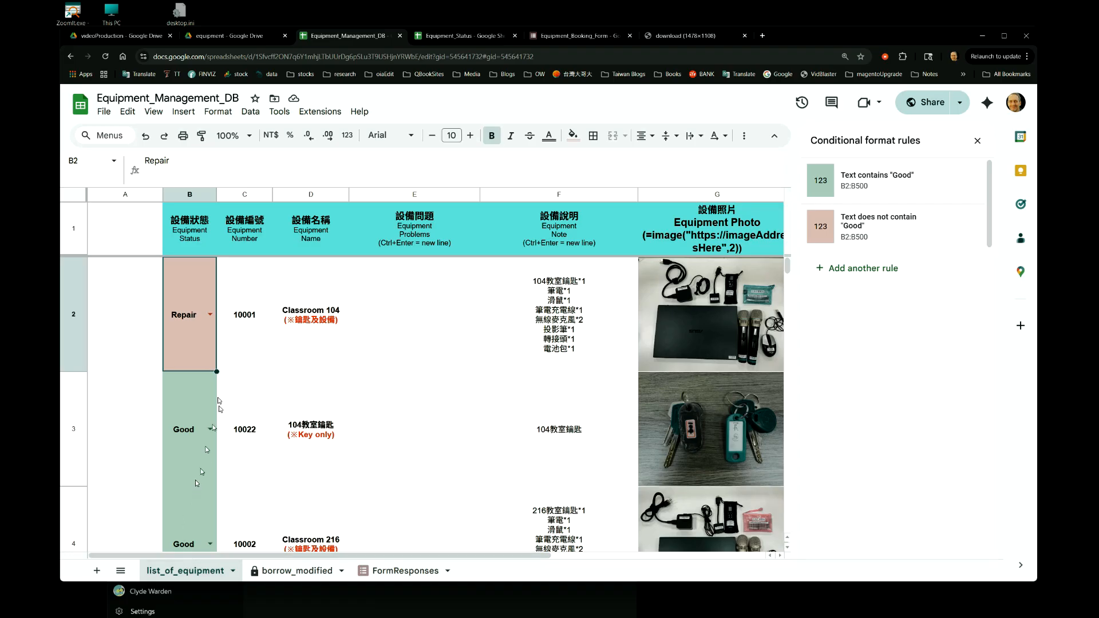
pyautogui.doubleClick(206, 314)
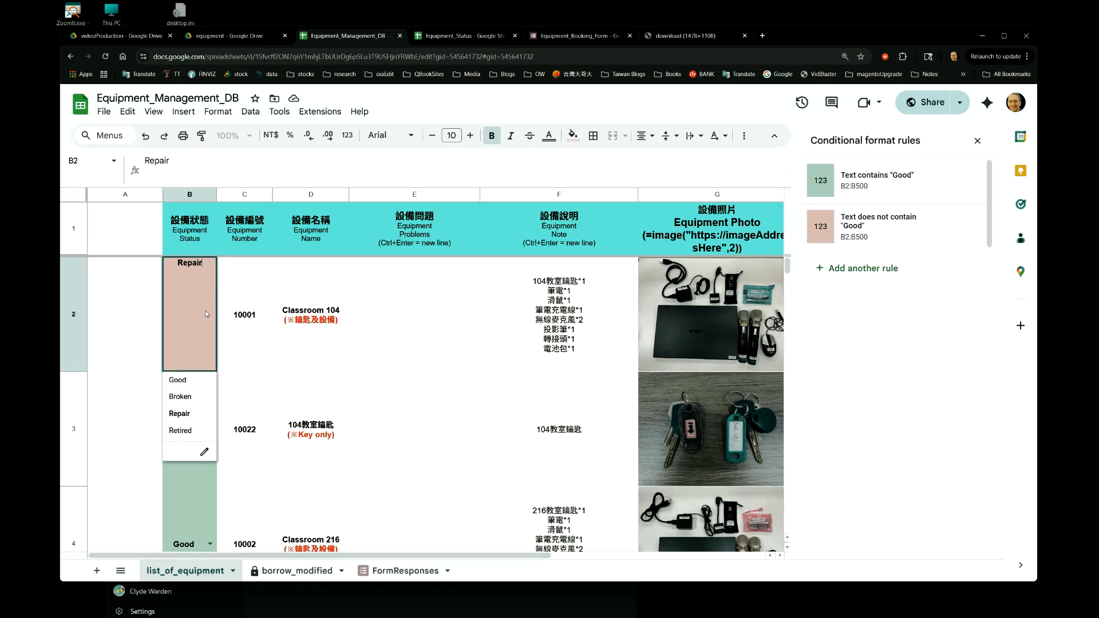
pyautogui.click(178, 379)
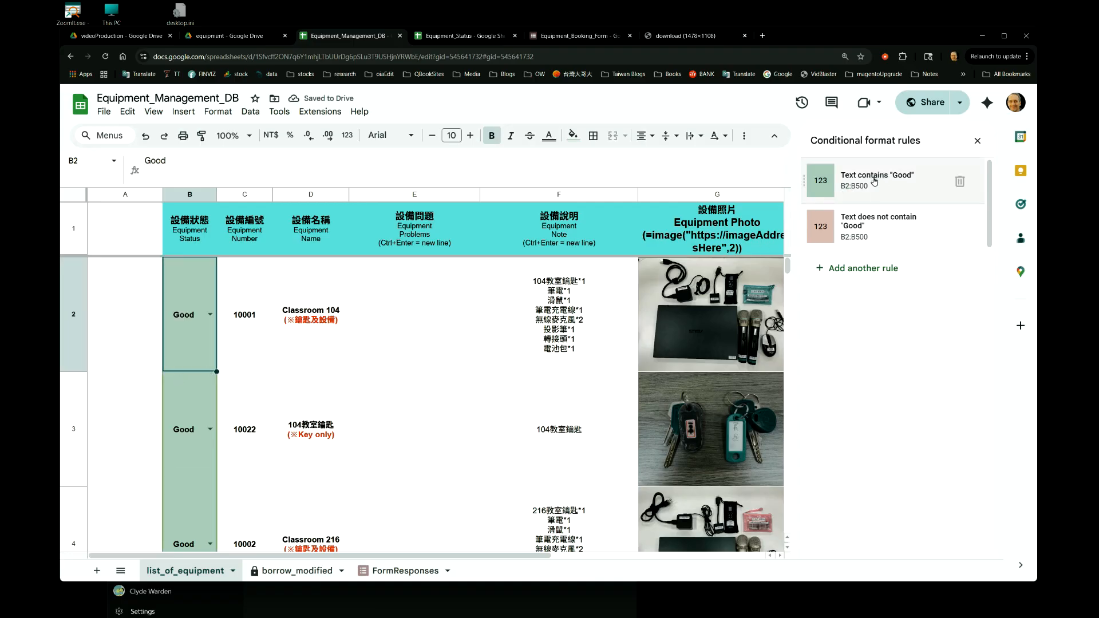
# Examine the "Text contains Good" and "Text does not contain Good" format rules for B2:B500, then close the rule panels without changes.
pyautogui.click(888, 182)
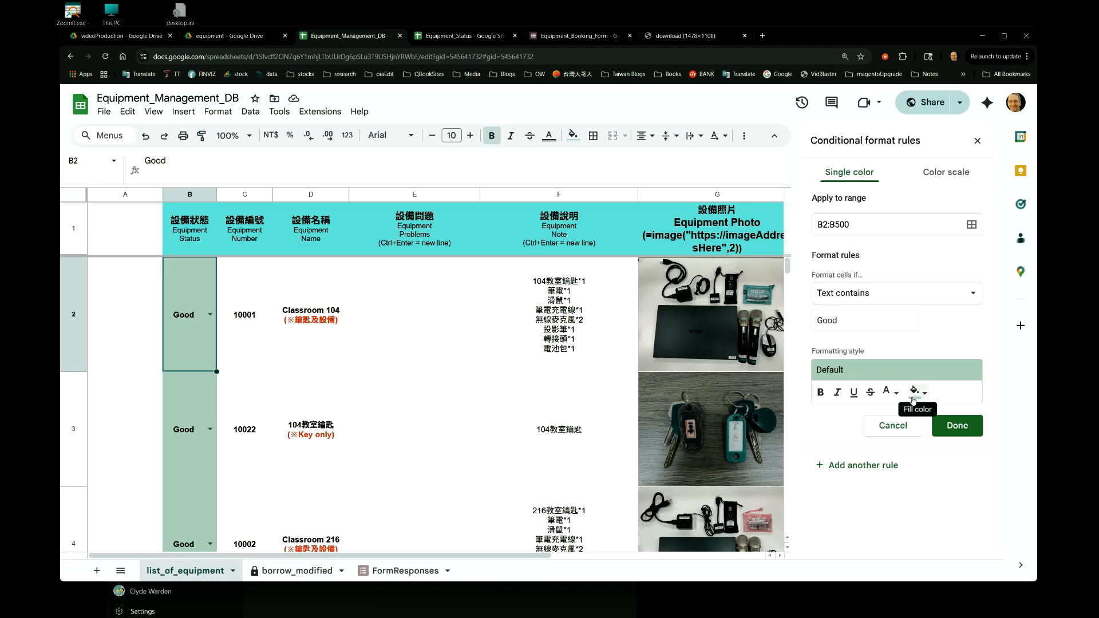
pyautogui.click(897, 427)
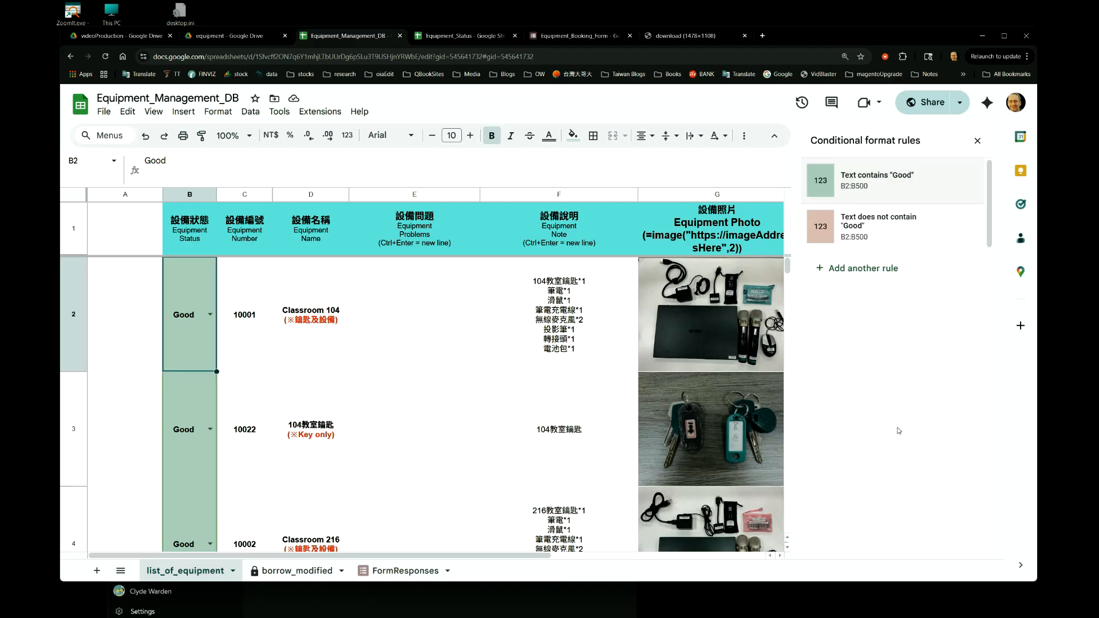
pyautogui.click(890, 241)
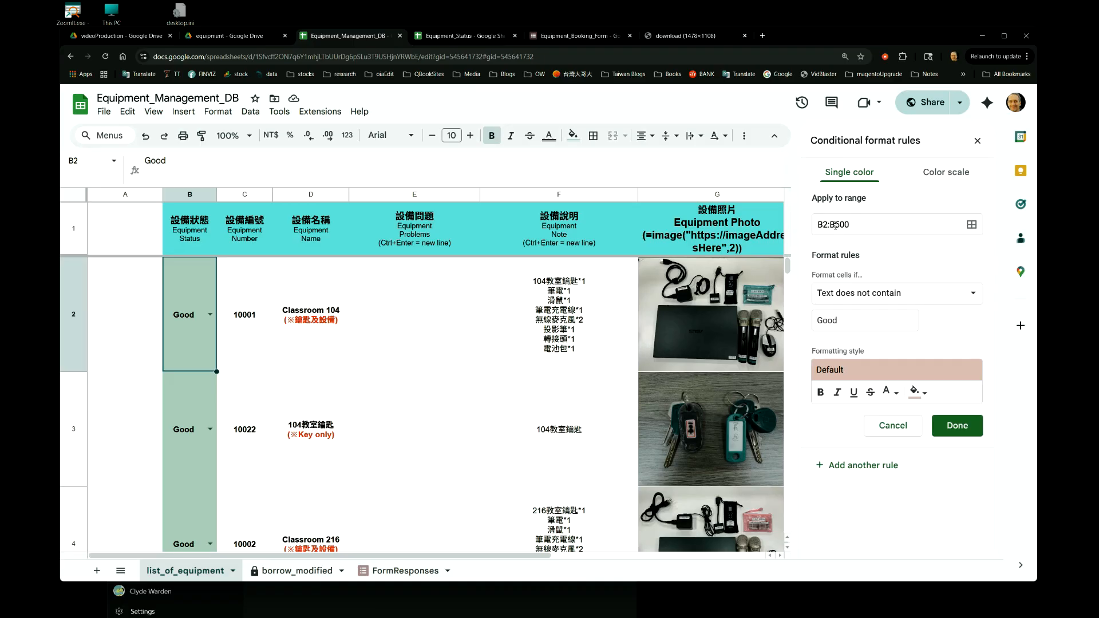
pyautogui.click(921, 296)
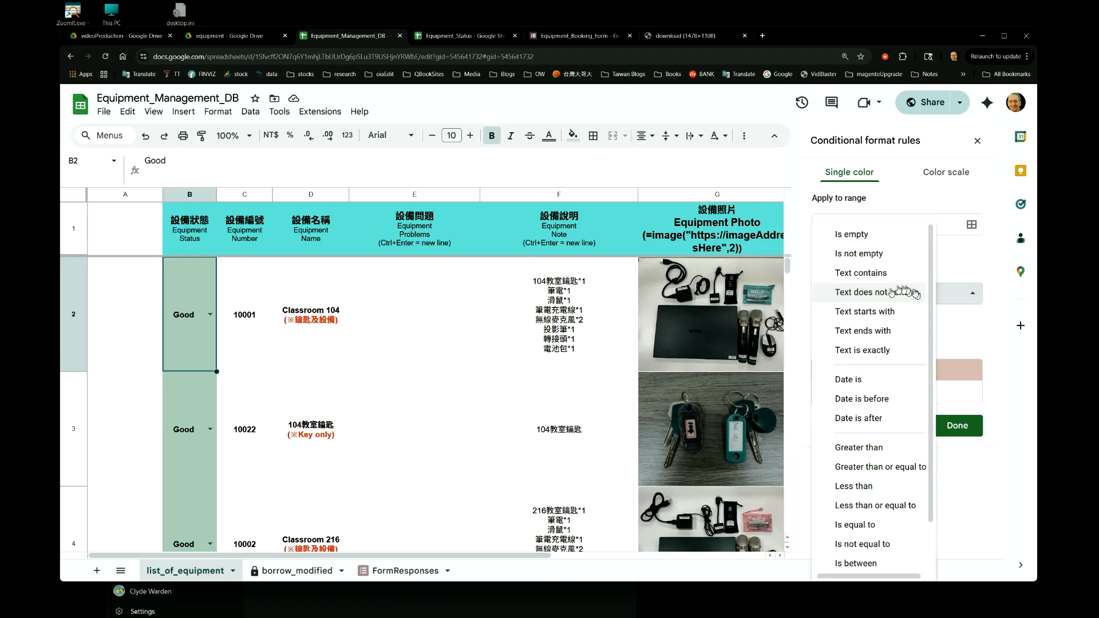
pyautogui.click(876, 298)
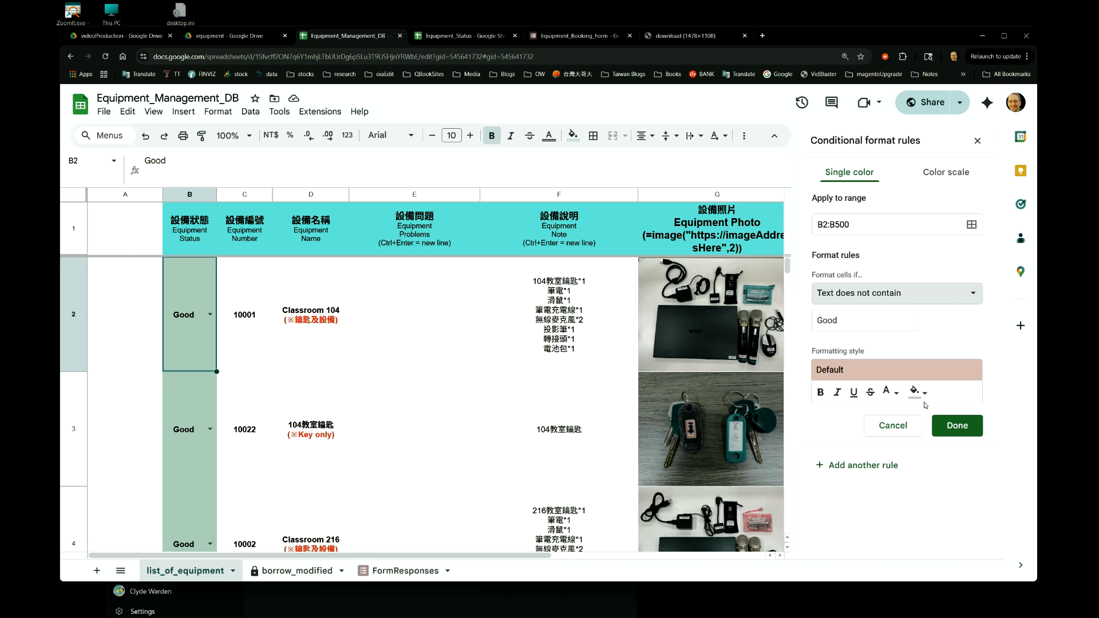
pyautogui.click(901, 430)
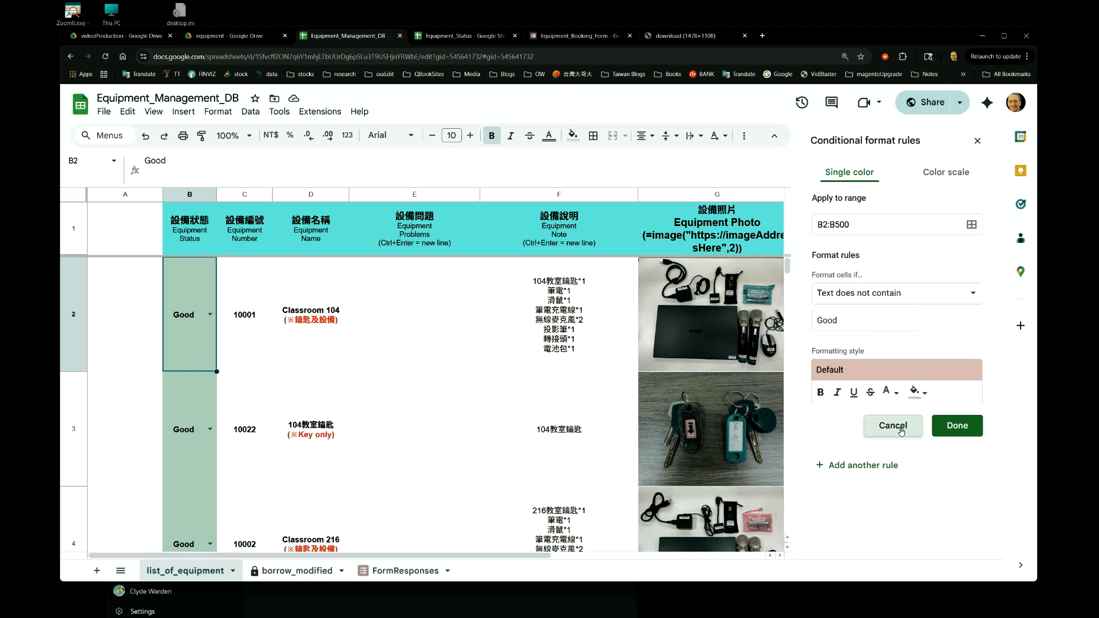
pyautogui.click(977, 141)
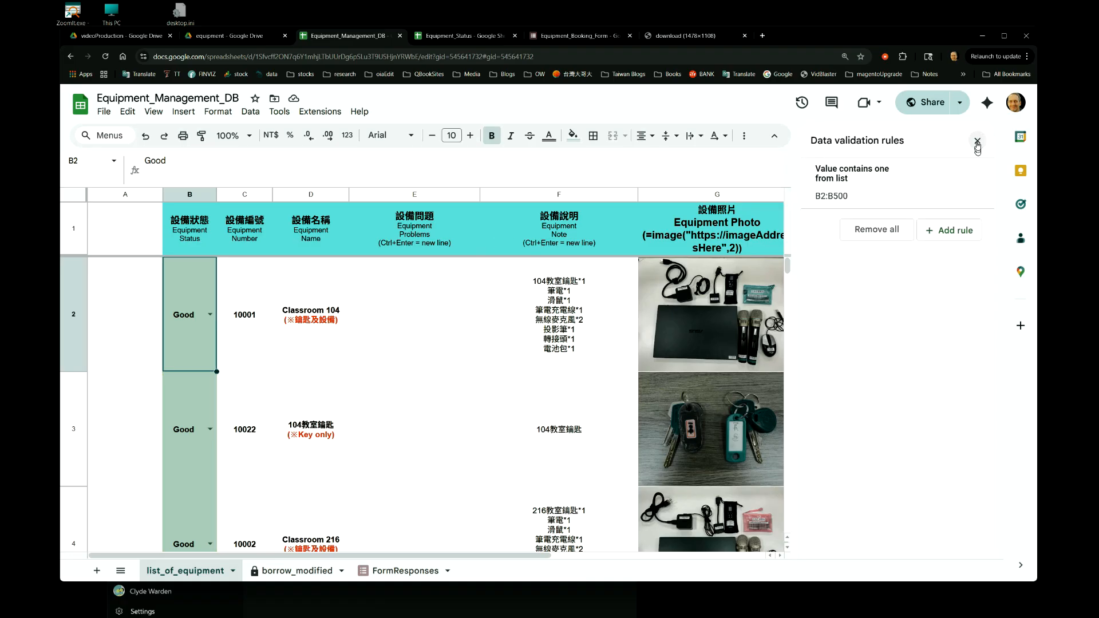
pyautogui.click(977, 141)
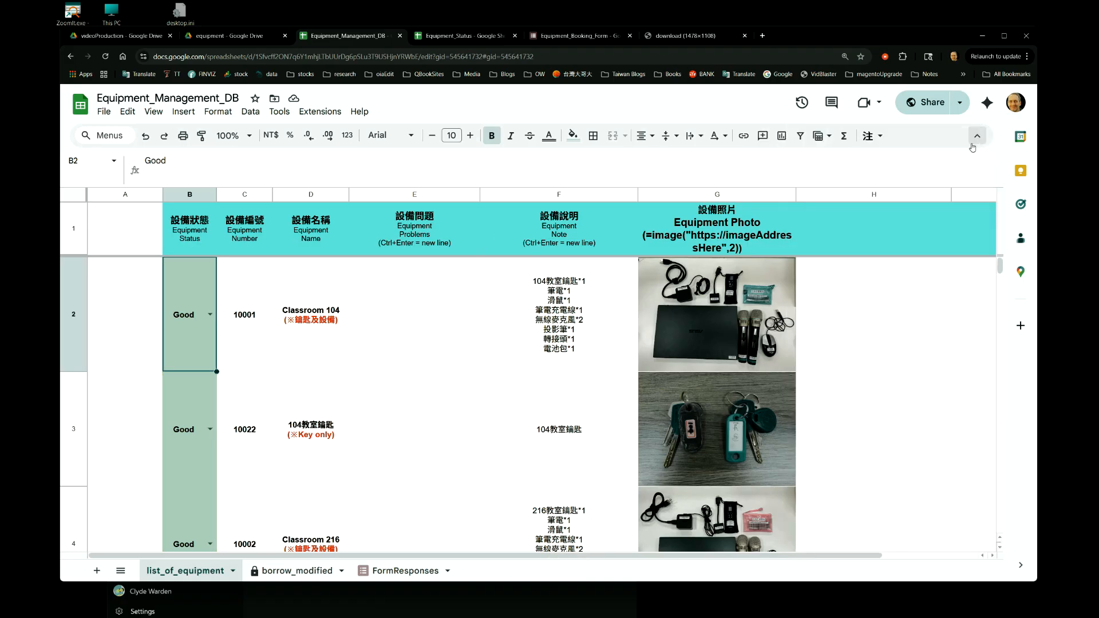
# Switch the Classroom 104 equipment status in B2 to Broken and set it back to Good.
pyautogui.click(209, 314)
pyautogui.click(194, 404)
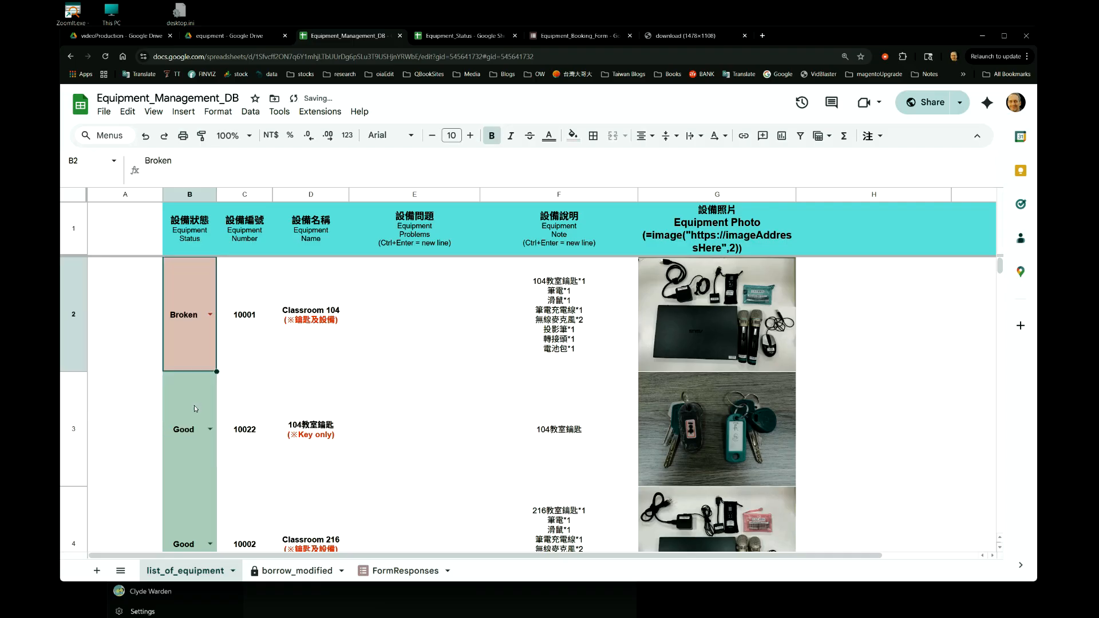
pyautogui.click(206, 322)
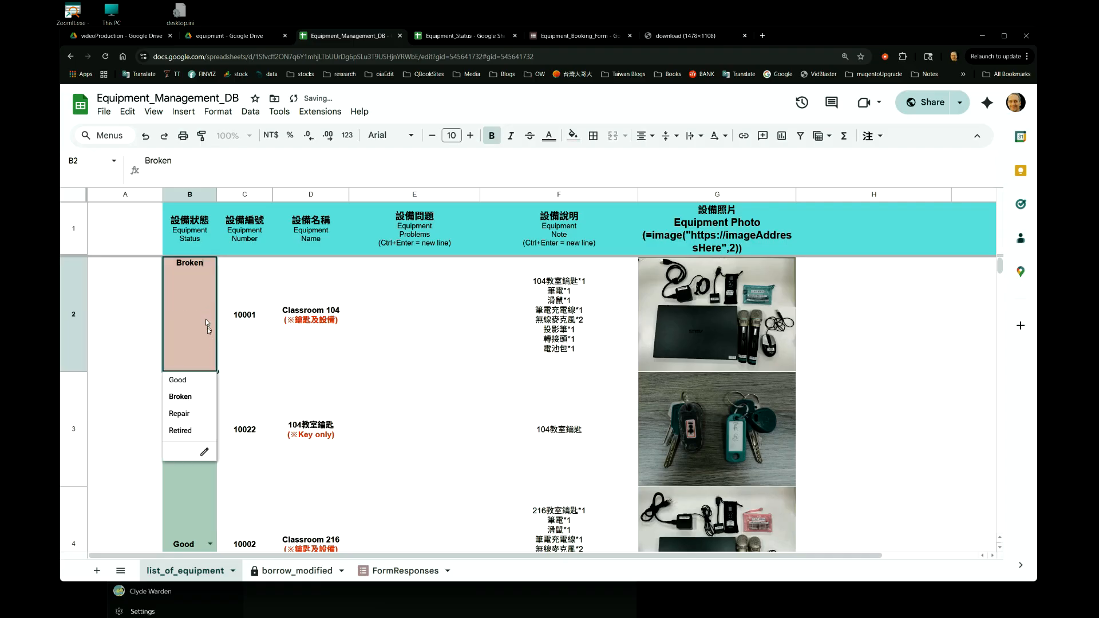
pyautogui.click(200, 381)
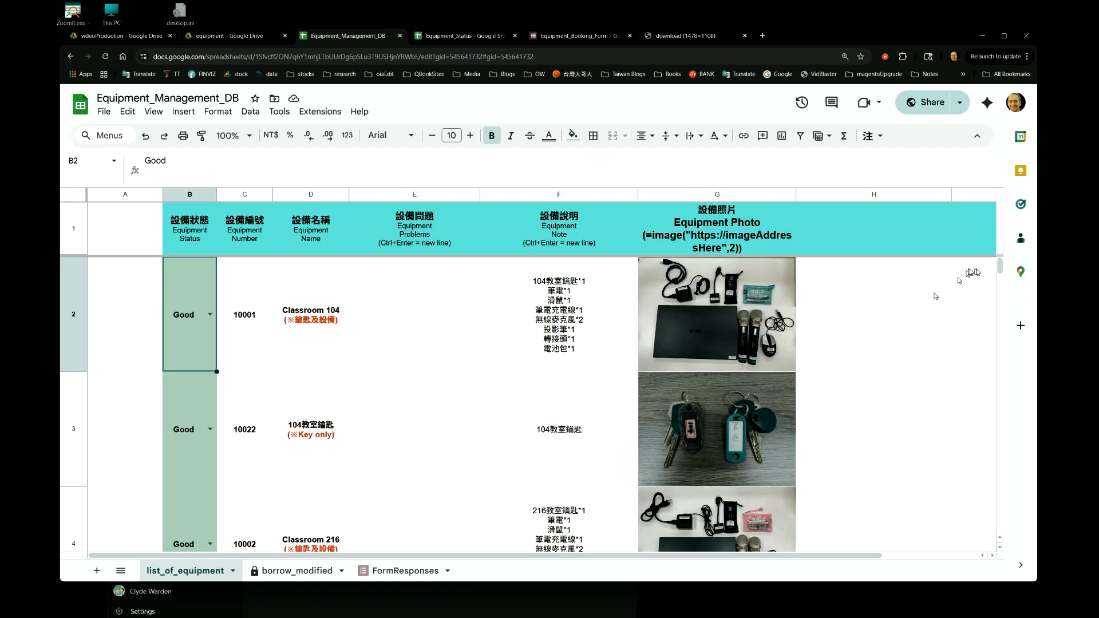
pyautogui.moveTo(997, 270); pyautogui.dragTo(1045, 279)
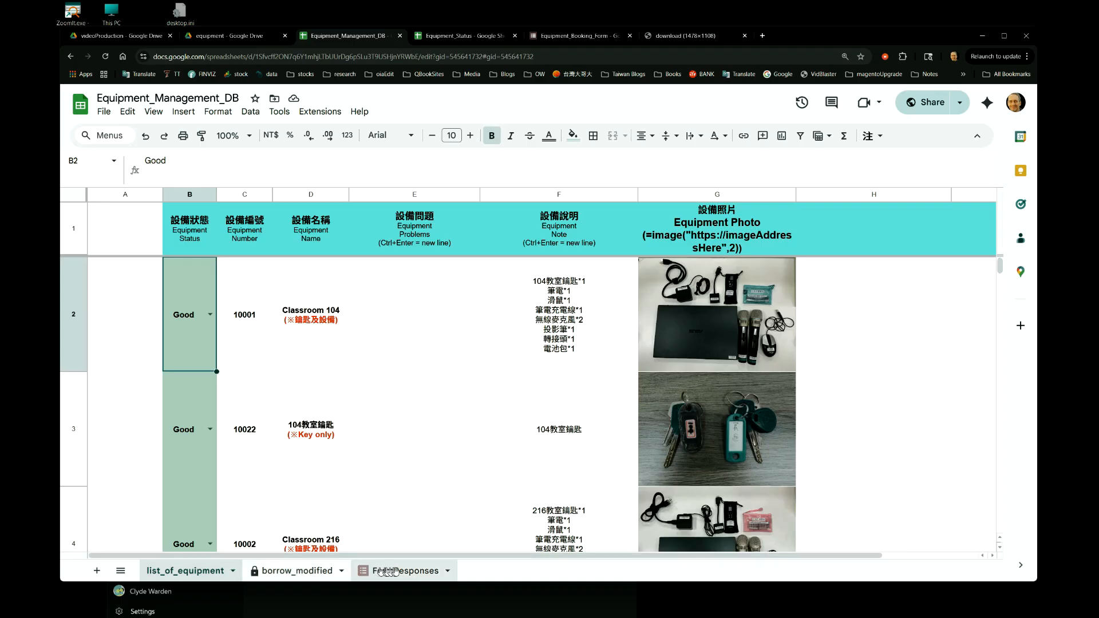
# Open the FormResponses sheet and look at its booking rows and timestamps.
pyautogui.click(395, 570)
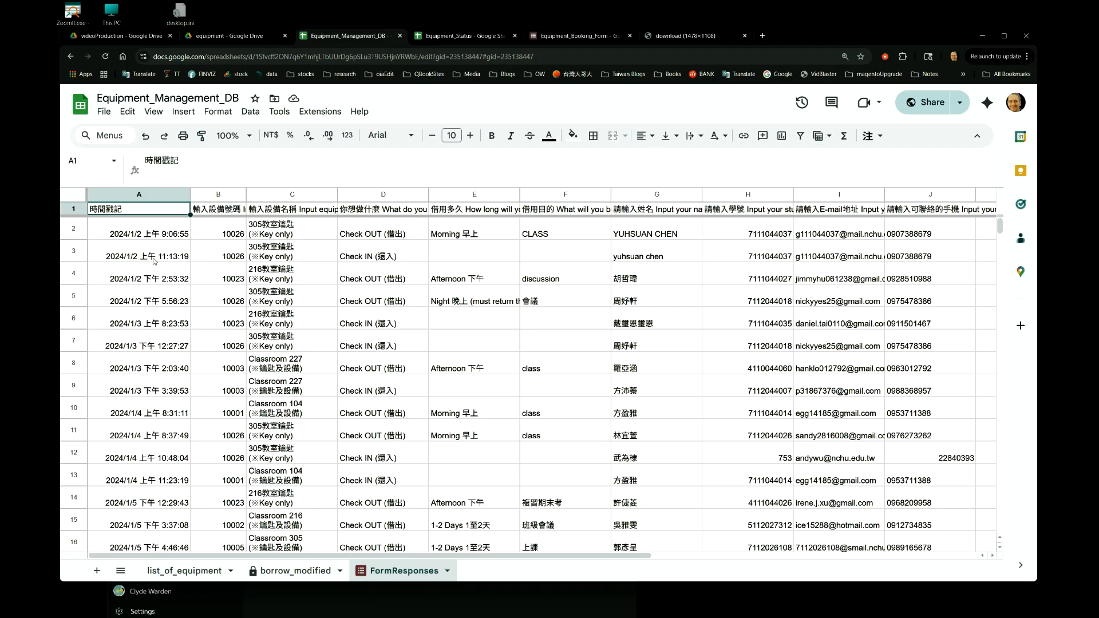
pyautogui.click(77, 234)
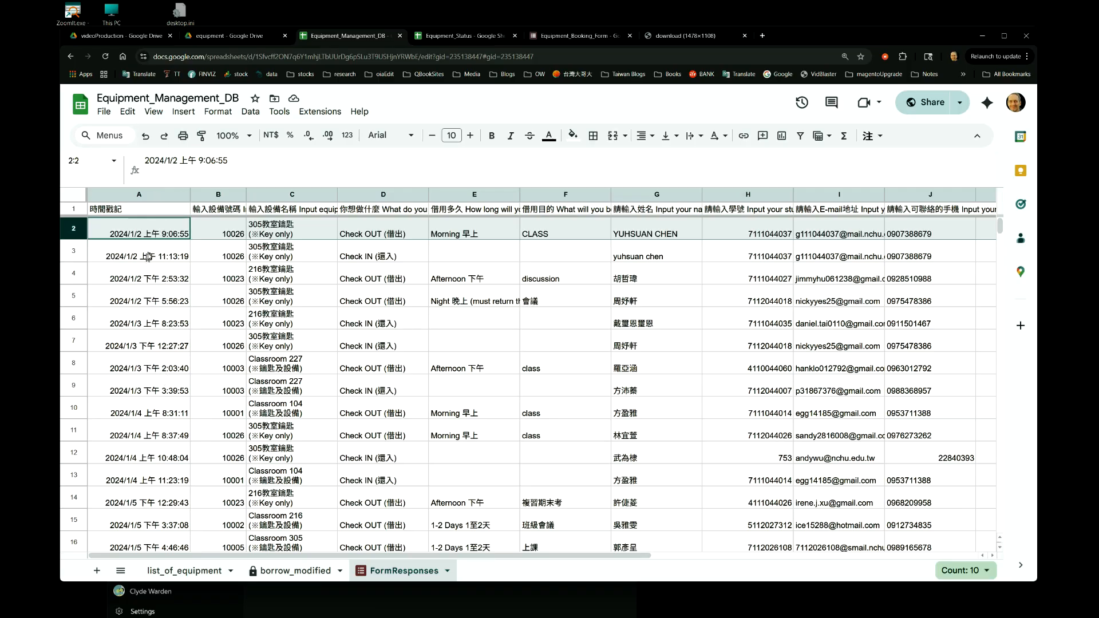
pyautogui.click(155, 522)
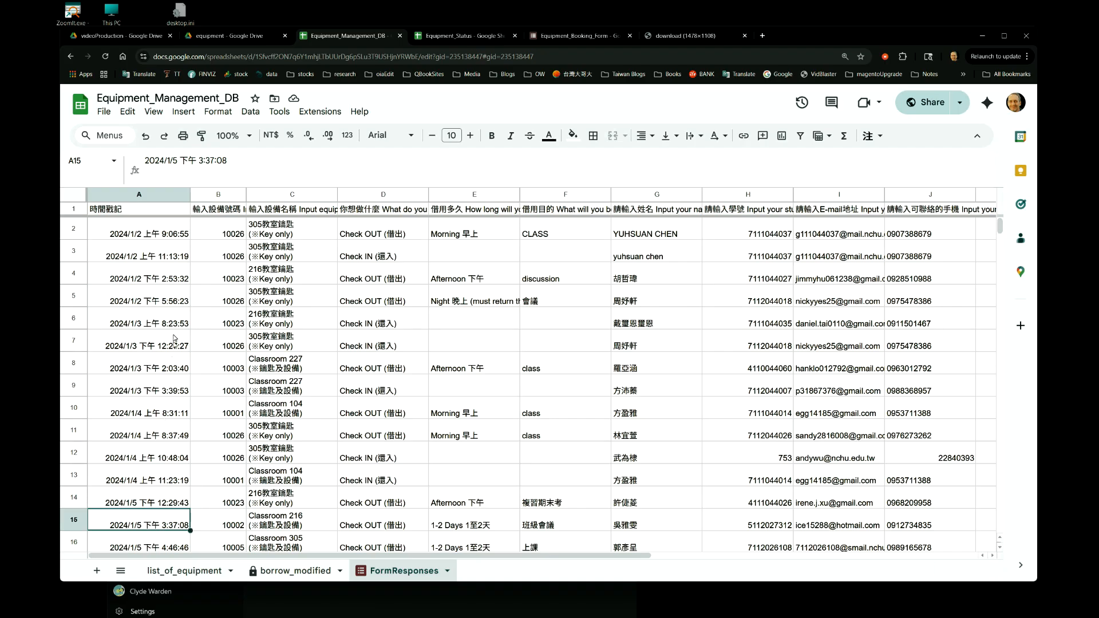
# Go through the first response's fields in row 2, from equipment number to contact phone number, and return to the timestamp.
pyautogui.click(220, 232)
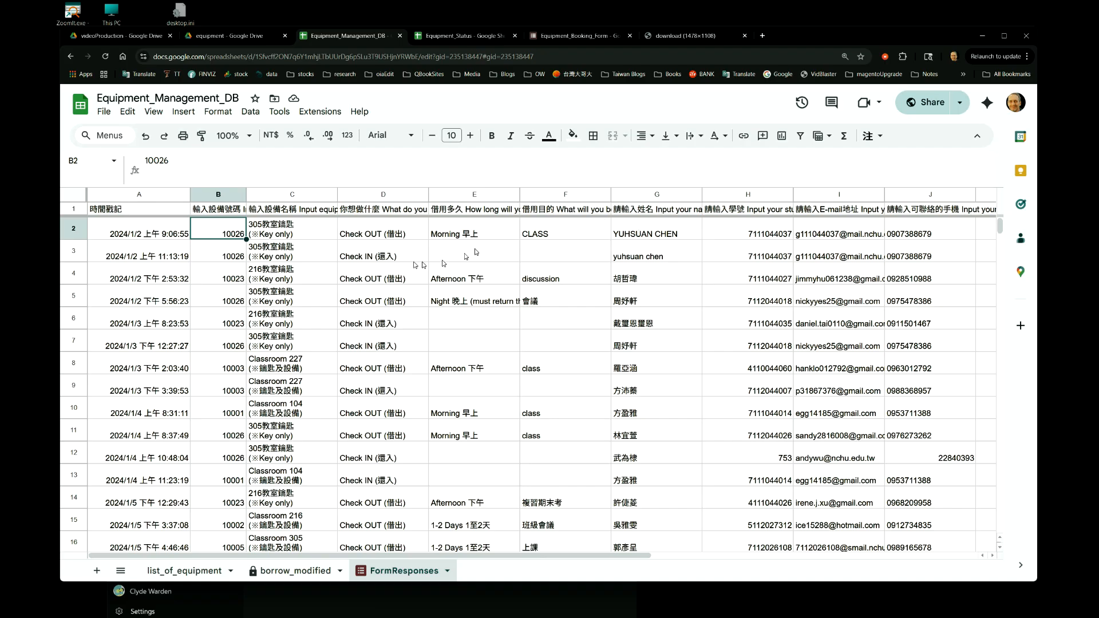
pyautogui.click(290, 237)
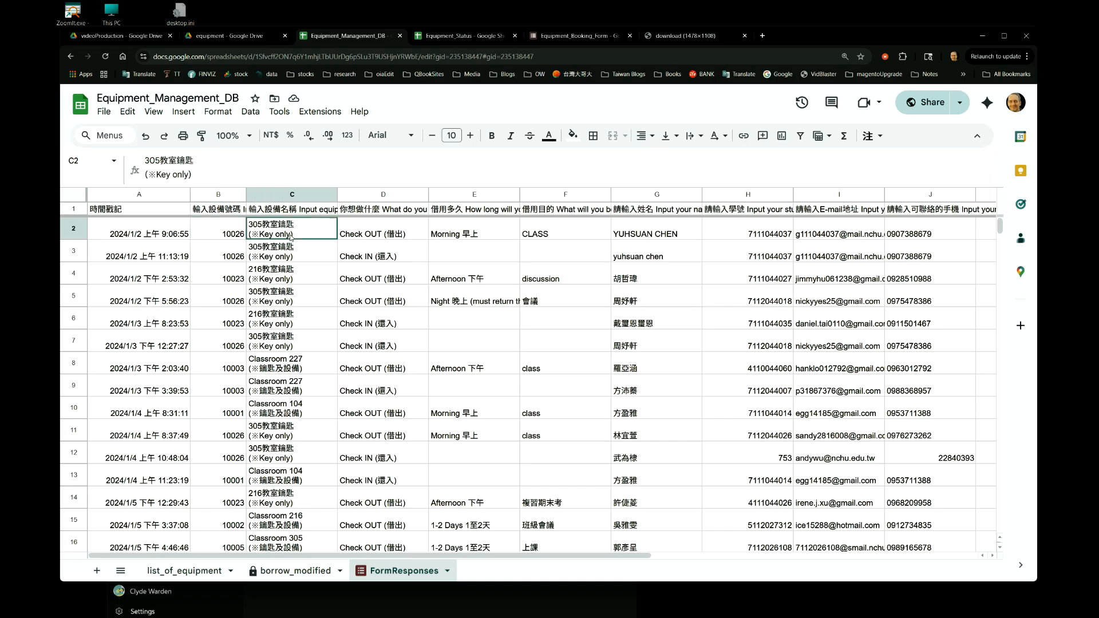
pyautogui.click(403, 235)
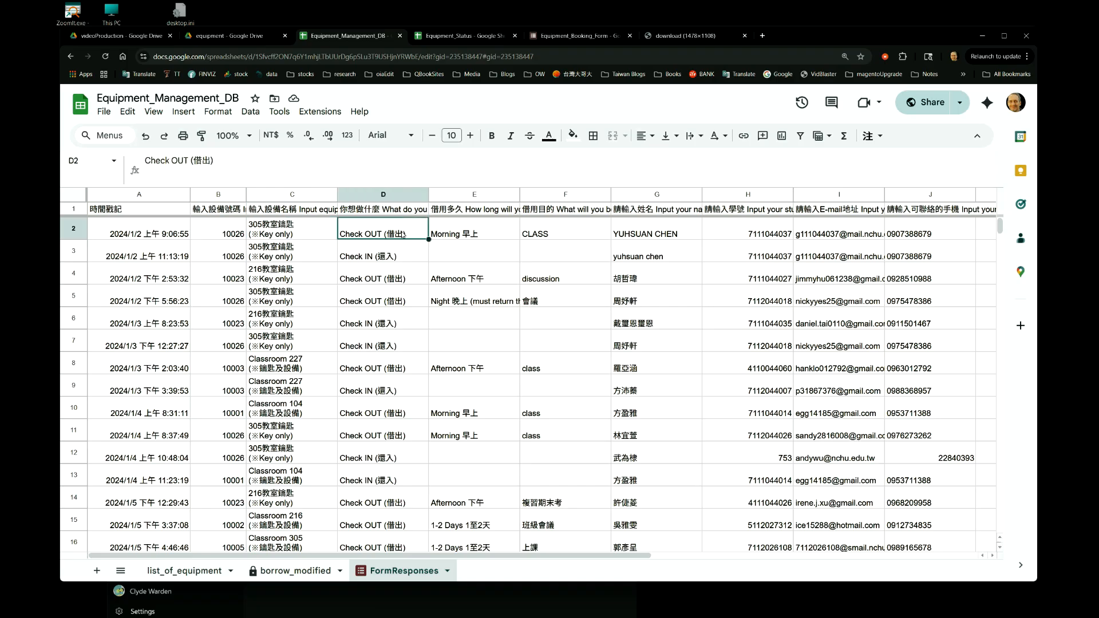
pyautogui.press('Right')
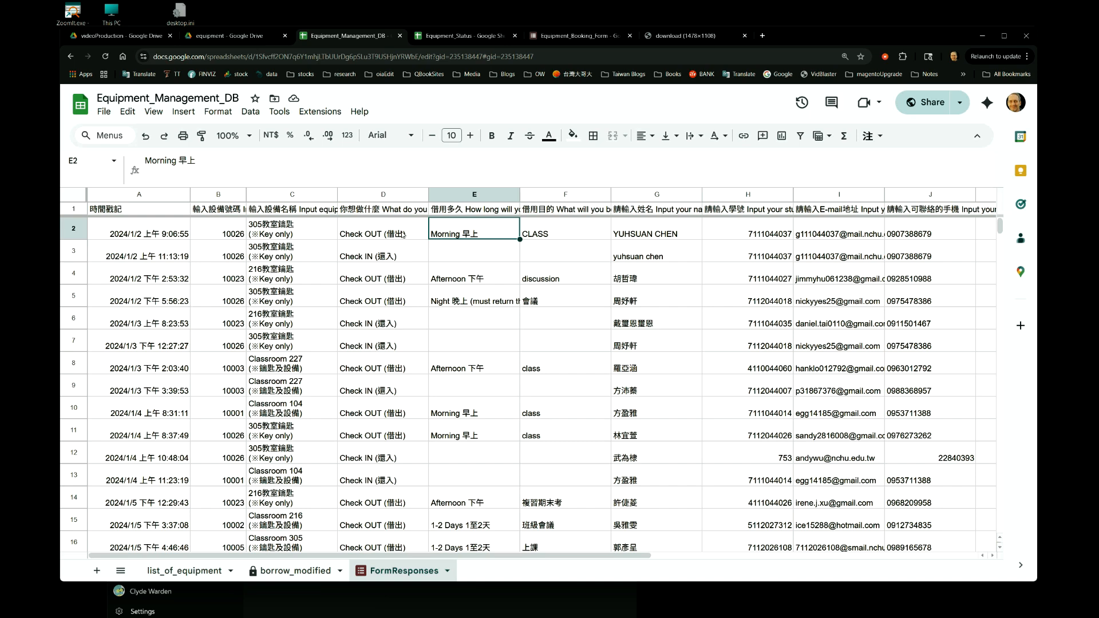
pyautogui.press('Right')
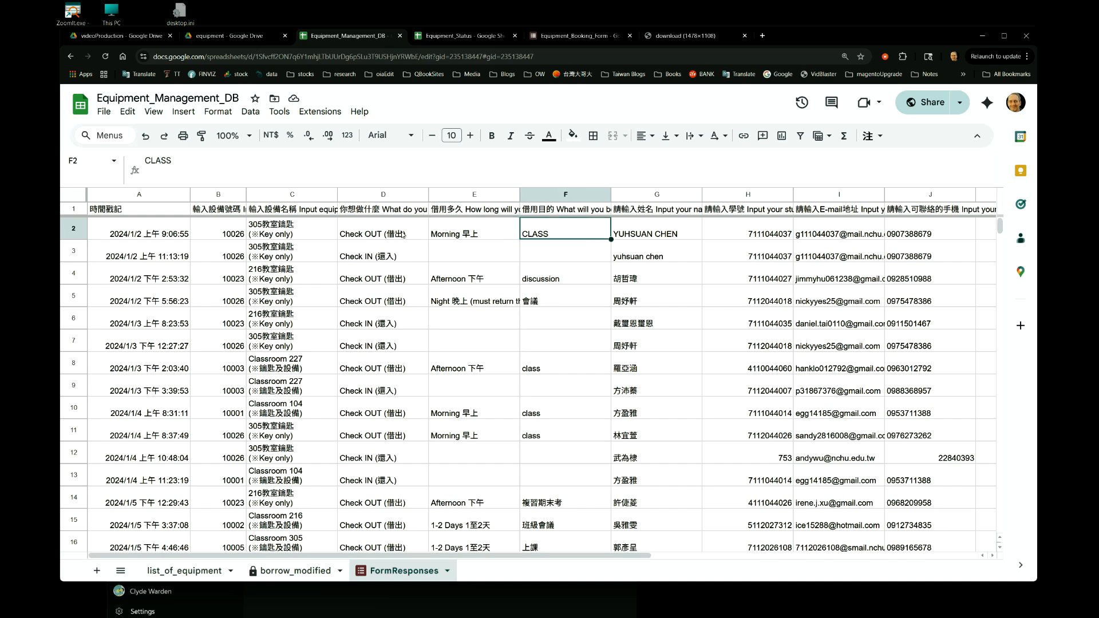
pyautogui.press('Right')
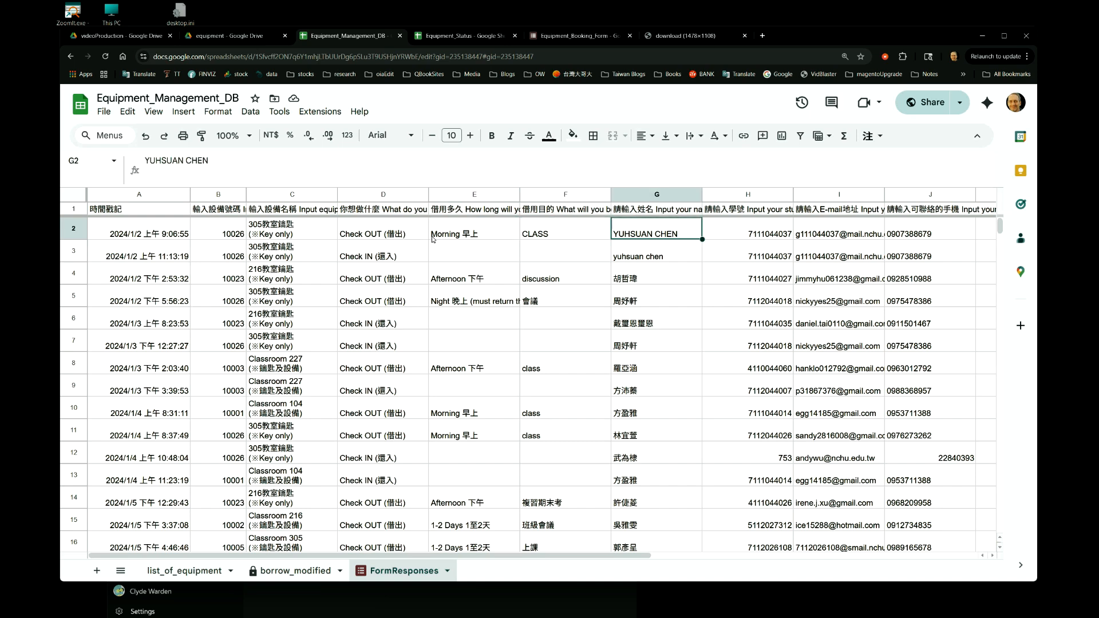
pyautogui.press('Right')
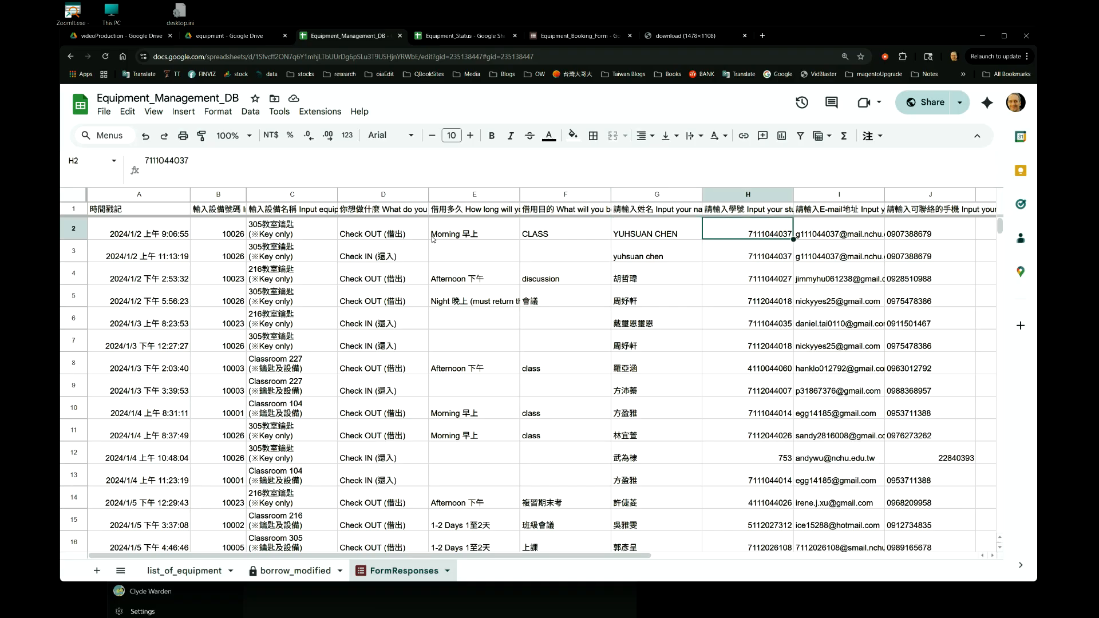
pyautogui.press('Right')
pyautogui.press('Right')
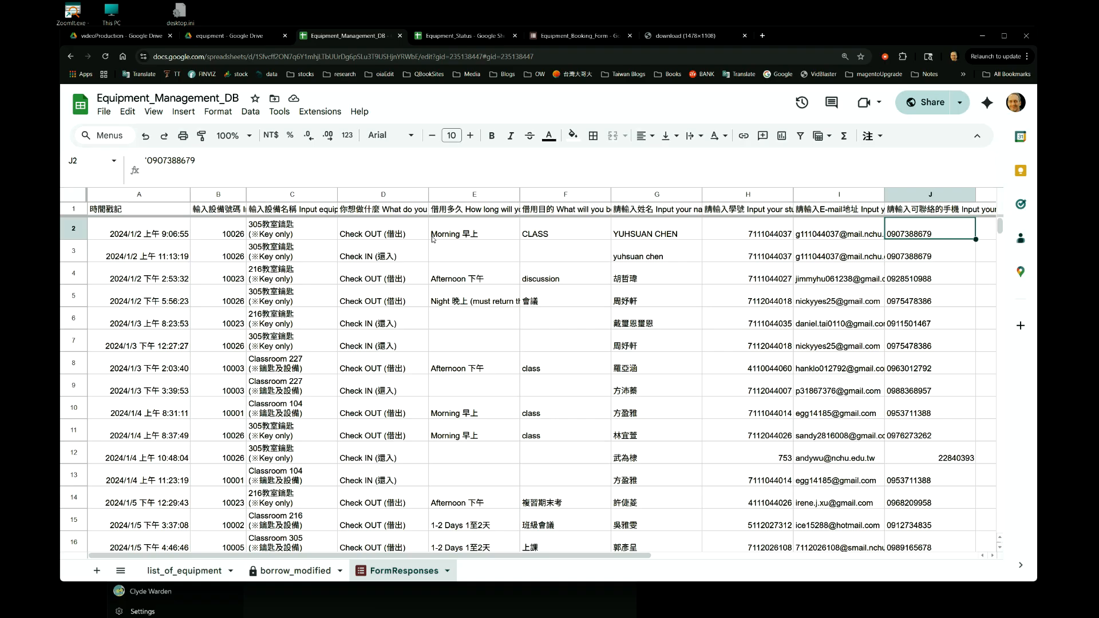
pyautogui.press('Right')
pyautogui.press('Right')
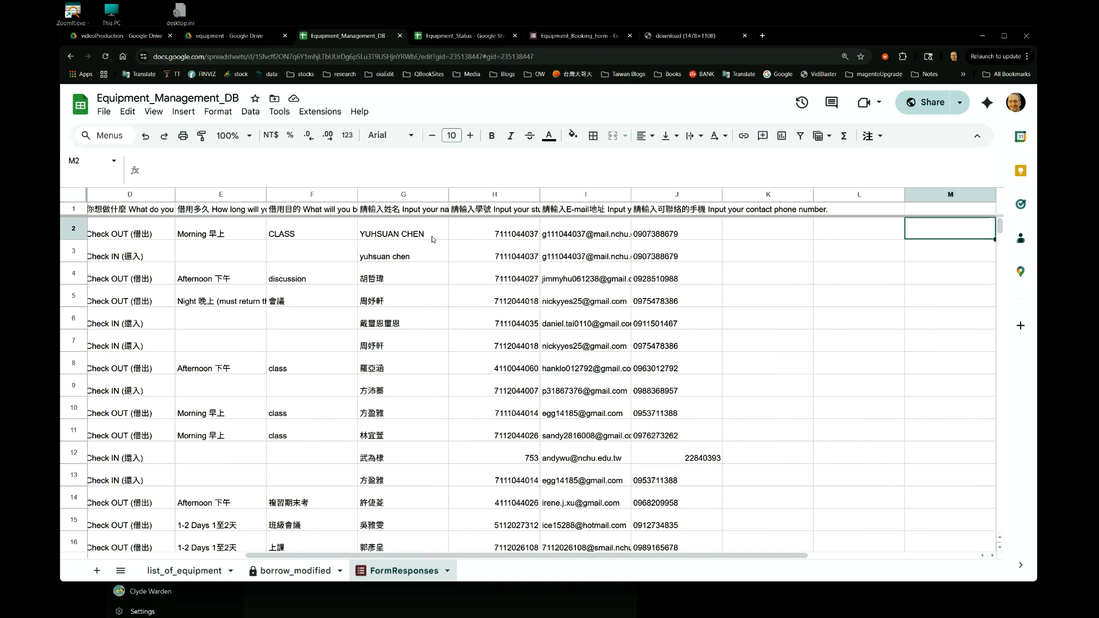
pyautogui.press('Left')
pyautogui.press('Left')
pyautogui.press('Left')
pyautogui.press('Left')
pyautogui.press('Home')
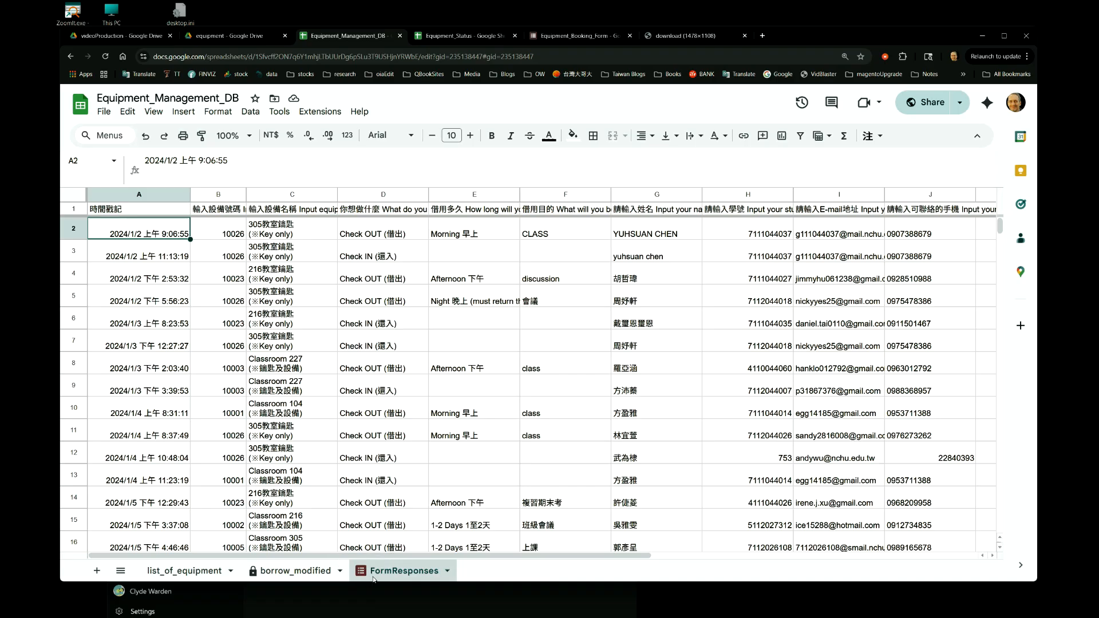
# Switch to Equipment_Booking_Form and look through the privacy policy text in Section 1, returning to the form's header image.
pyautogui.click(553, 38)
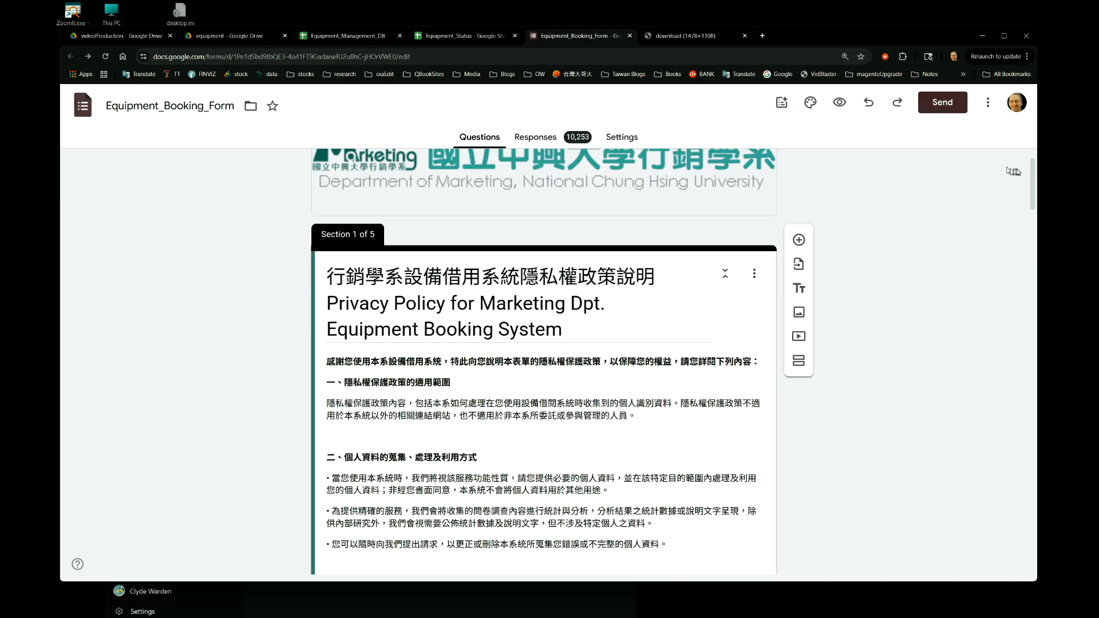
pyautogui.moveTo(1031, 173); pyautogui.dragTo(1006, 160)
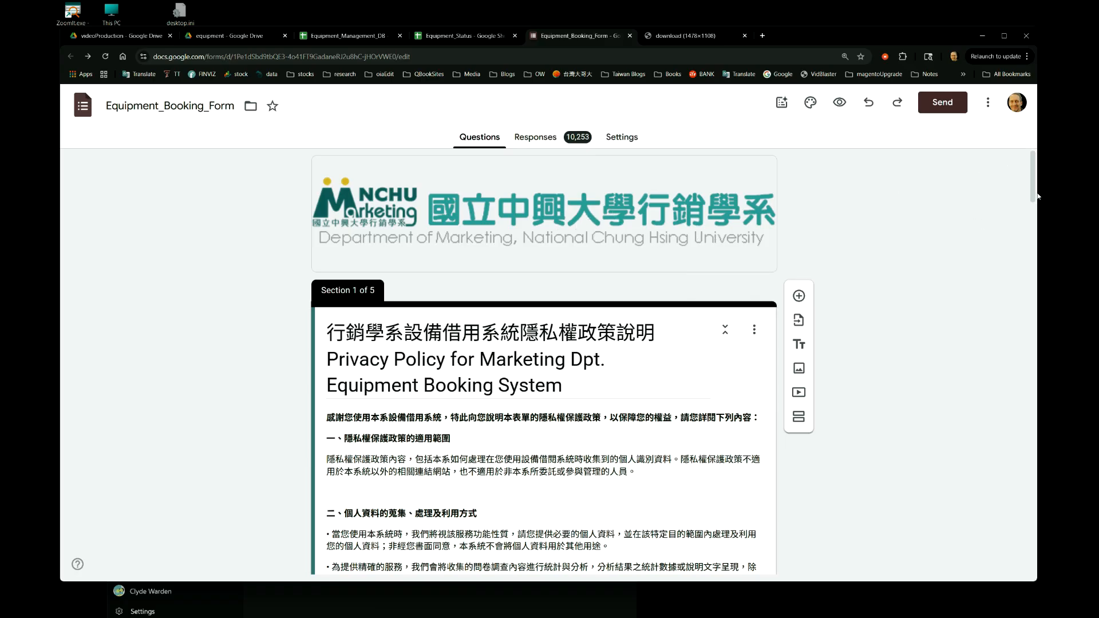
pyautogui.moveTo(1034, 183); pyautogui.dragTo(1035, 201)
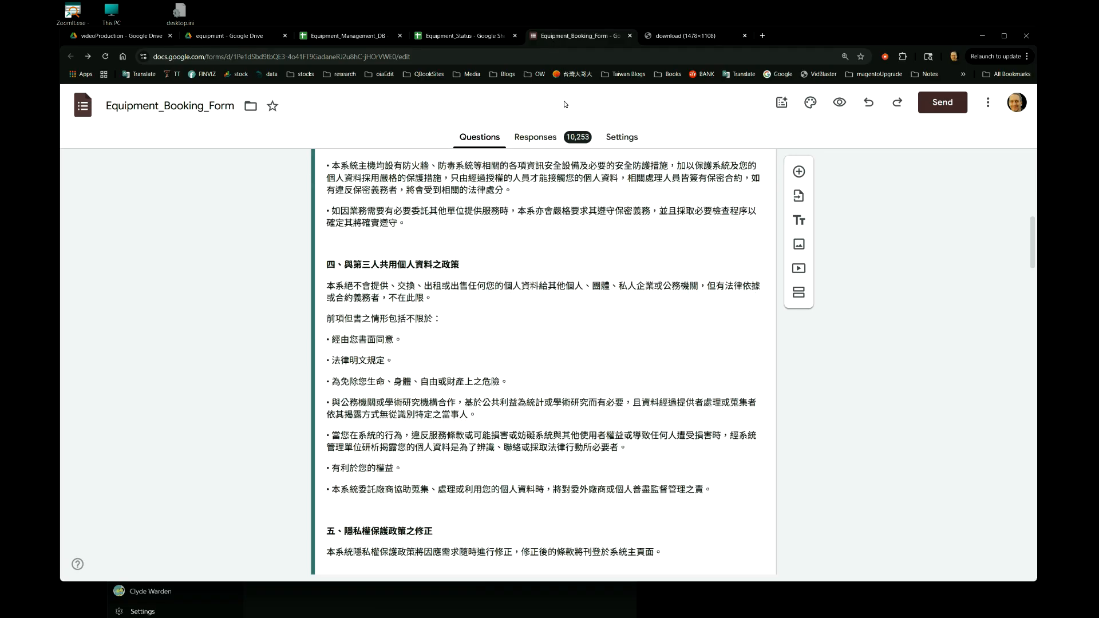
pyautogui.scroll(-1, 531, 240)
pyautogui.scroll(10, 531, 239)
pyautogui.scroll(1, 530, 239)
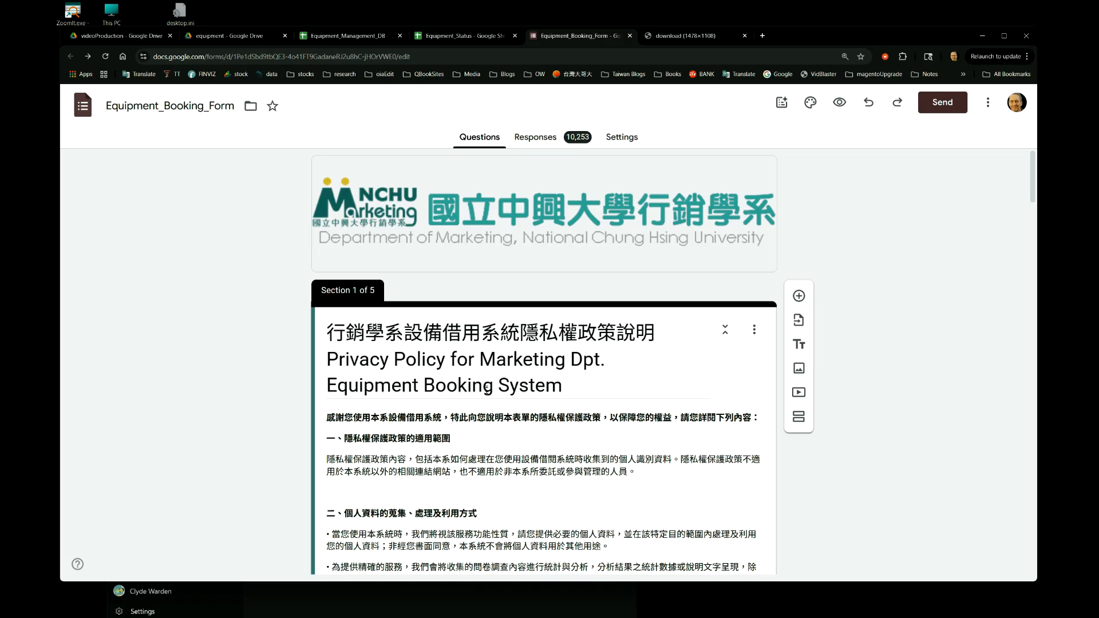
# Compare the Status sheet of Equipment_Status with the list_of_equipment sheet in Equipment_Management_DB, ending on the Status sheet.
pyautogui.click(461, 38)
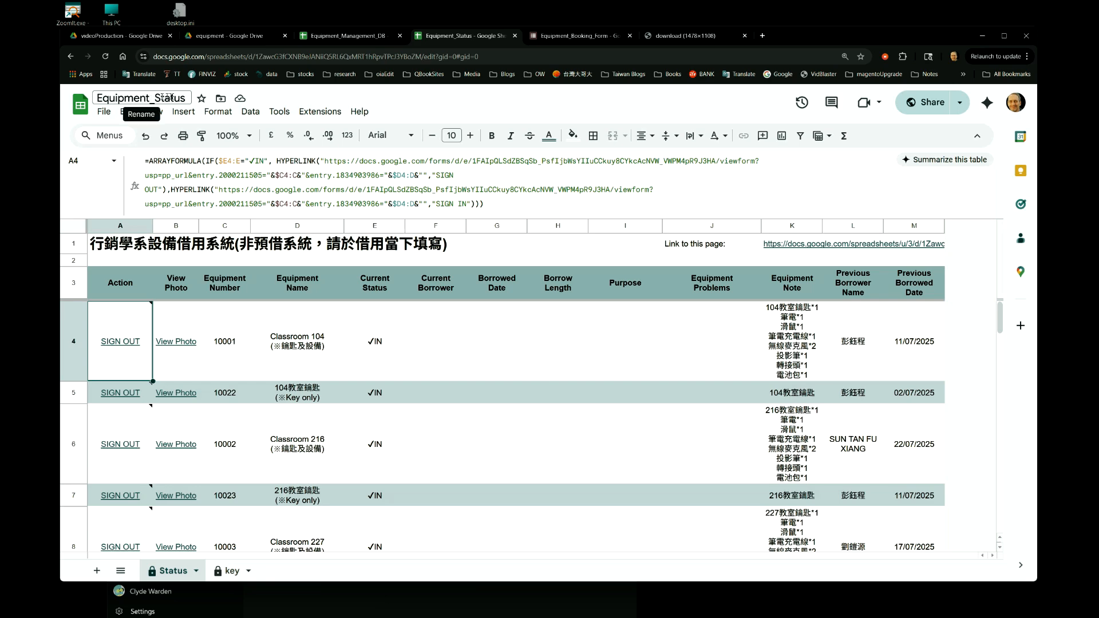
pyautogui.click(345, 36)
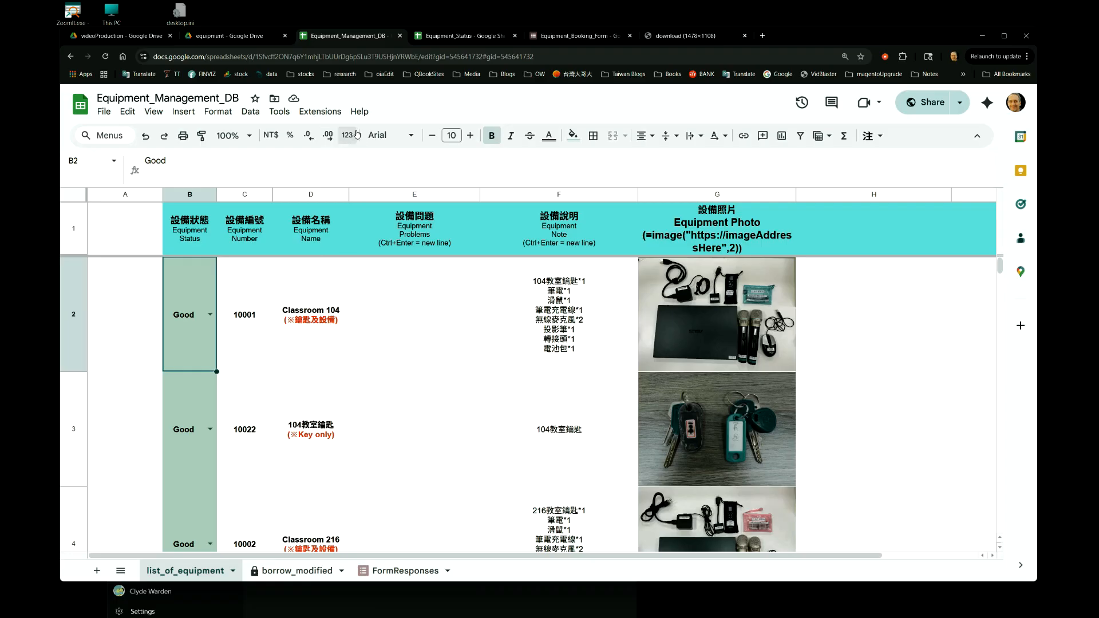
pyautogui.click(452, 36)
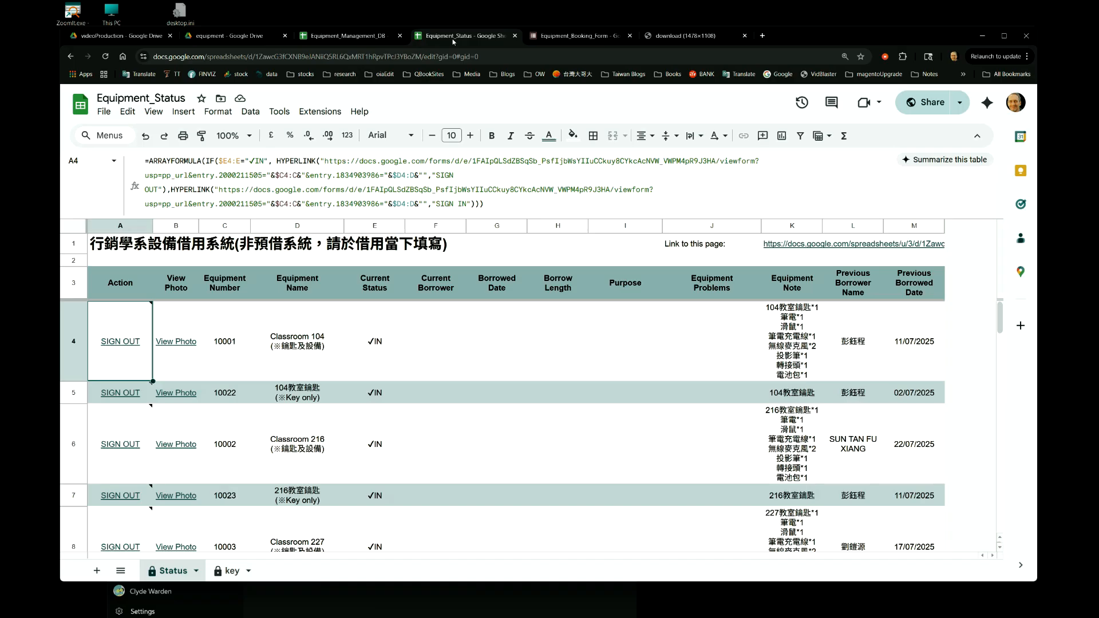